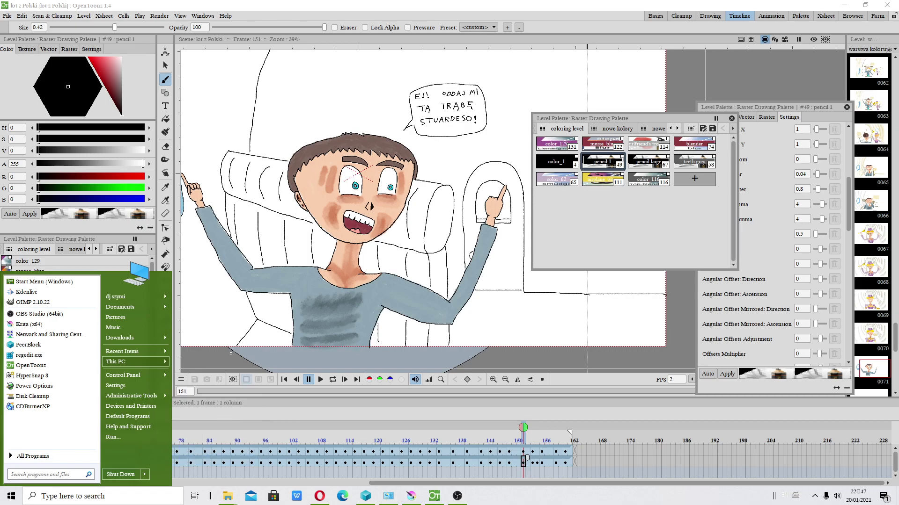
Open Computer Management for this PC and display Device Manager
{"action": "left_click", "coordinate": [683, 84]}
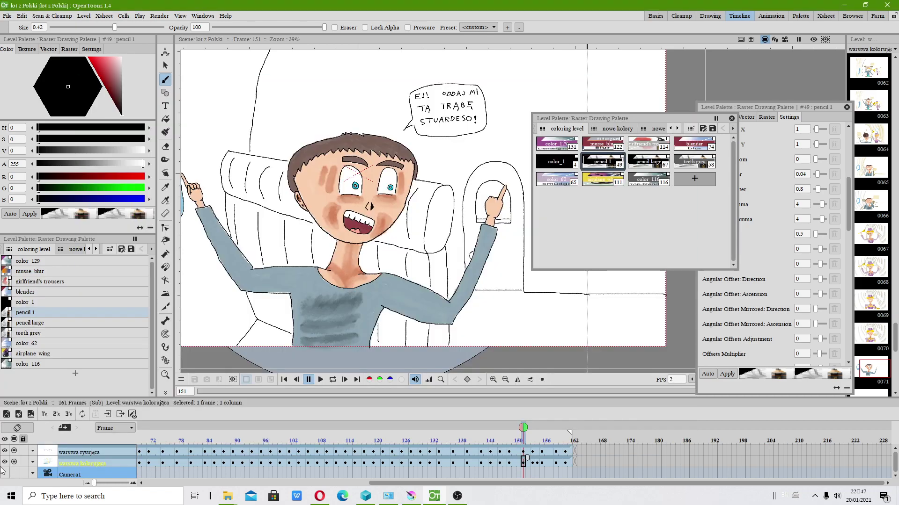
{"action": "left_click", "coordinate": [11, 496]}
{"action": "right_click", "coordinate": [130, 362]}
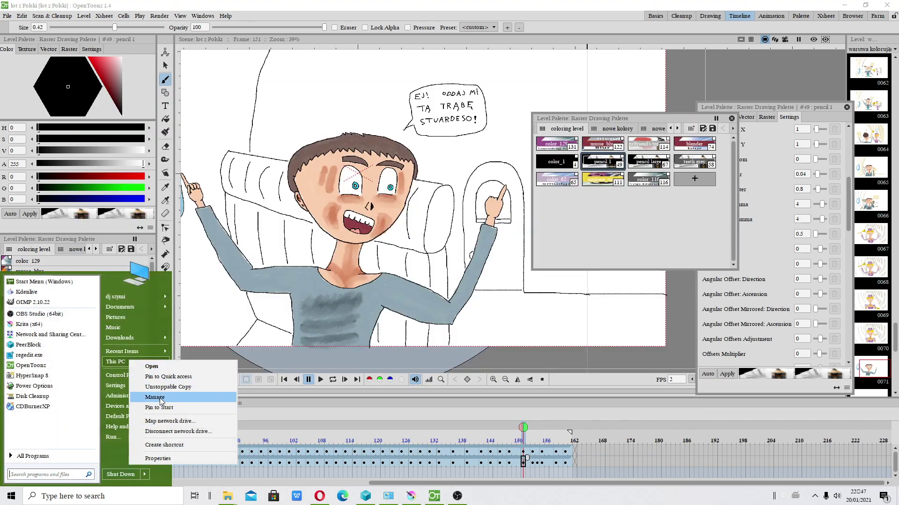
{"action": "key", "text": "Escape"}
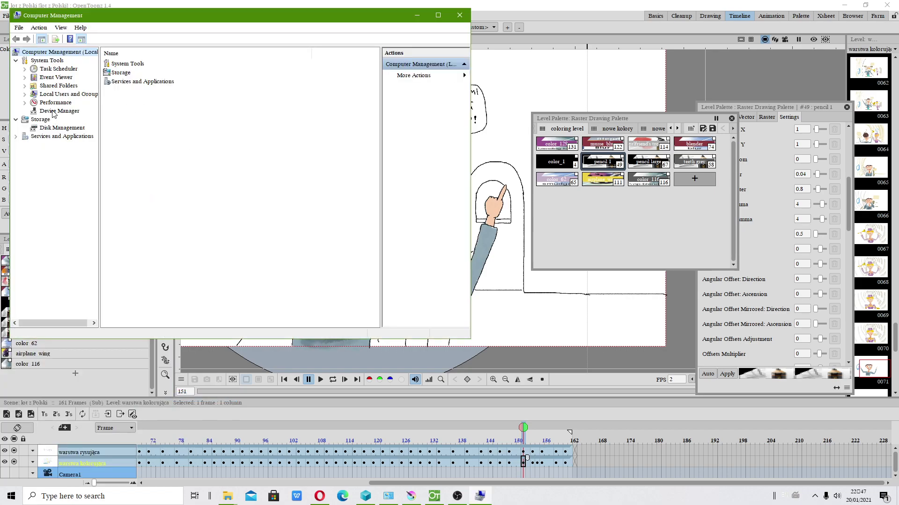
{"action": "left_click", "coordinate": [51, 111]}
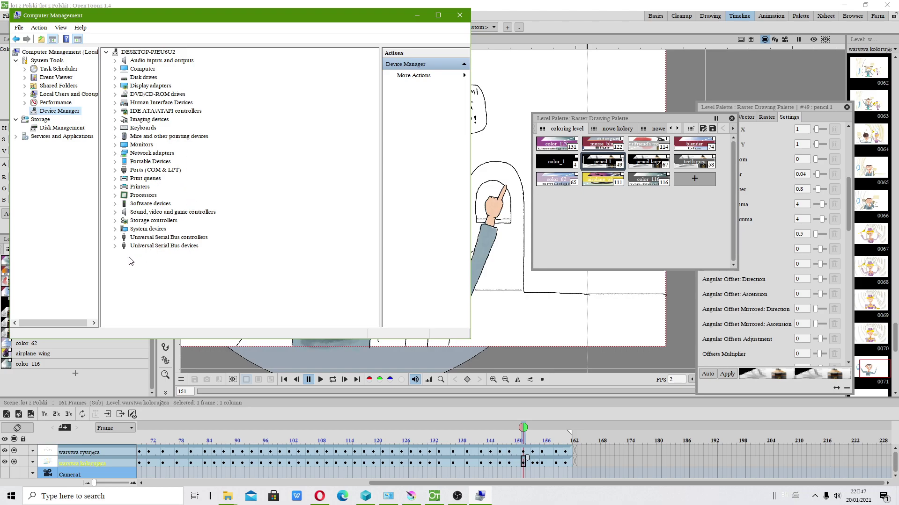
Expand the Universal Serial Bus devices and Universal Serial Bus controllers categories in the device list
{"action": "left_click", "coordinate": [115, 246]}
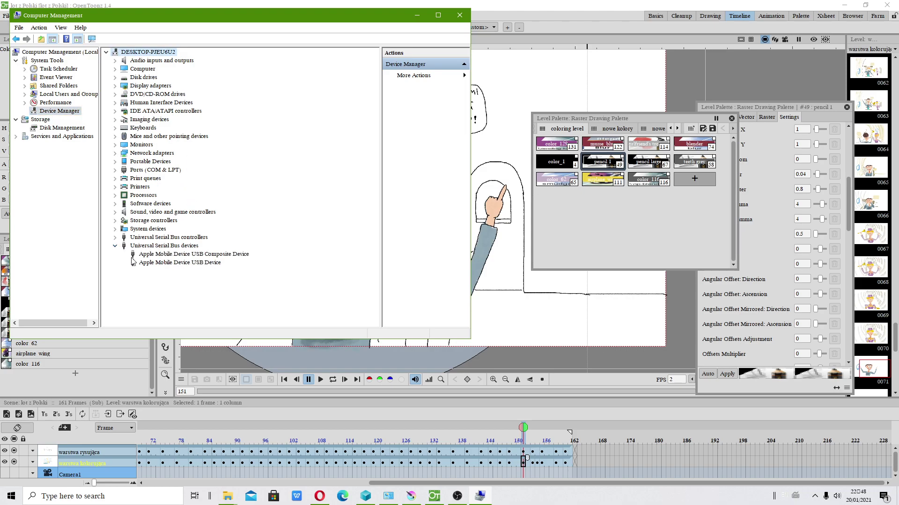
{"action": "left_click", "coordinate": [118, 237]}
{"action": "scroll", "coordinate": [193, 249], "scroll_direction": "down", "scroll_amount": 1}
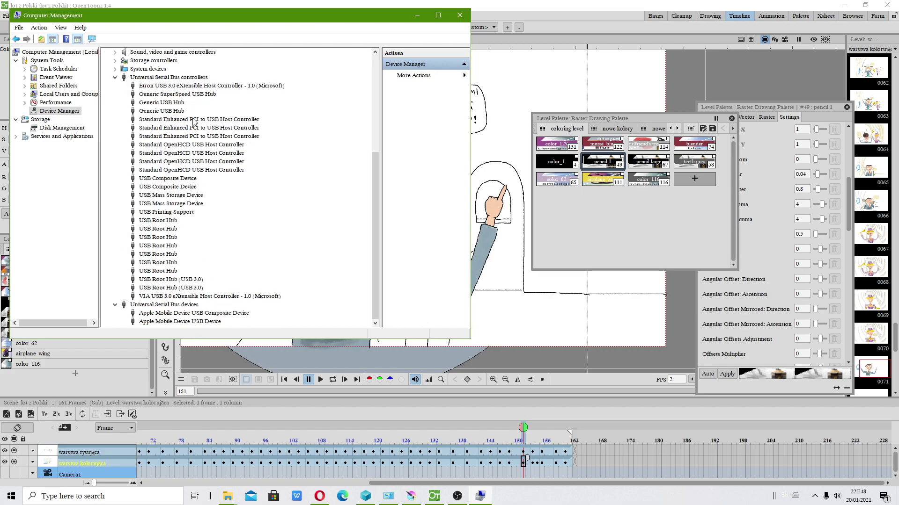
Check the general properties of the Etron USB 3.0 eXtensible Host Controller, then close them
{"action": "right_click", "coordinate": [174, 89]}
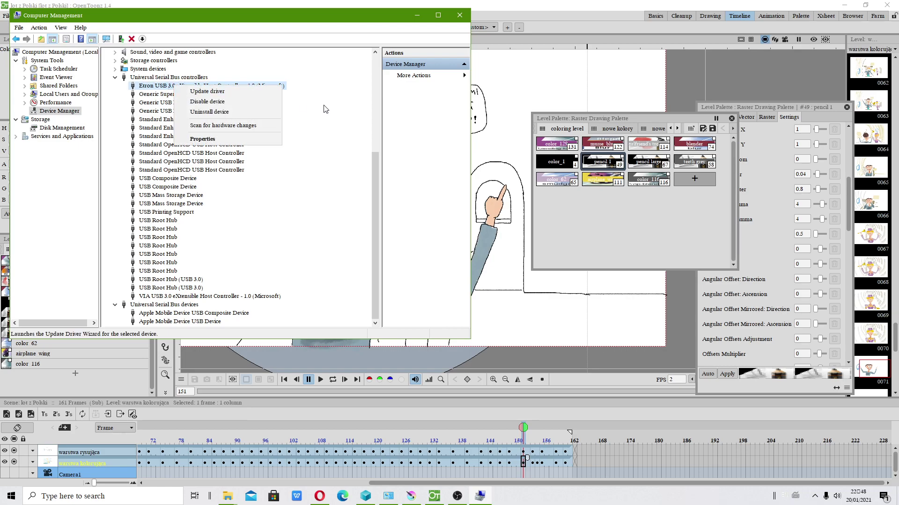
{"action": "left_click", "coordinate": [158, 87]}
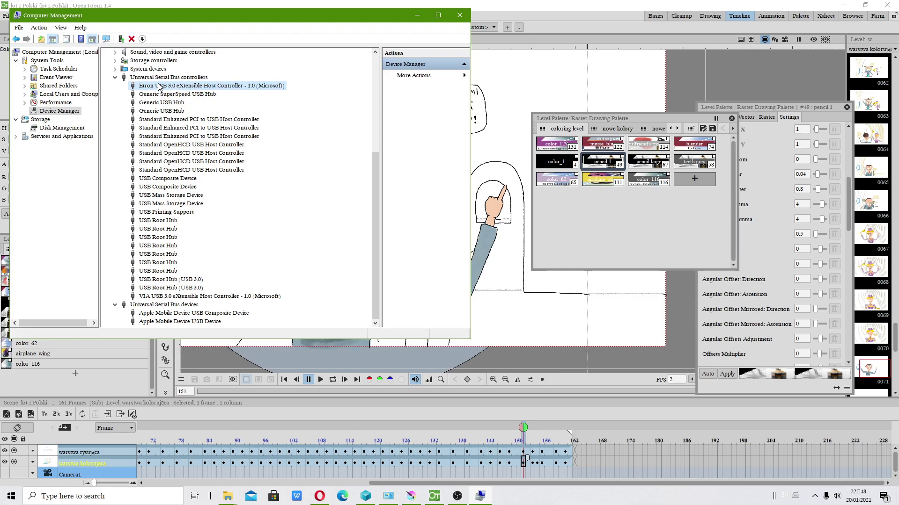
{"action": "right_click", "coordinate": [222, 90]}
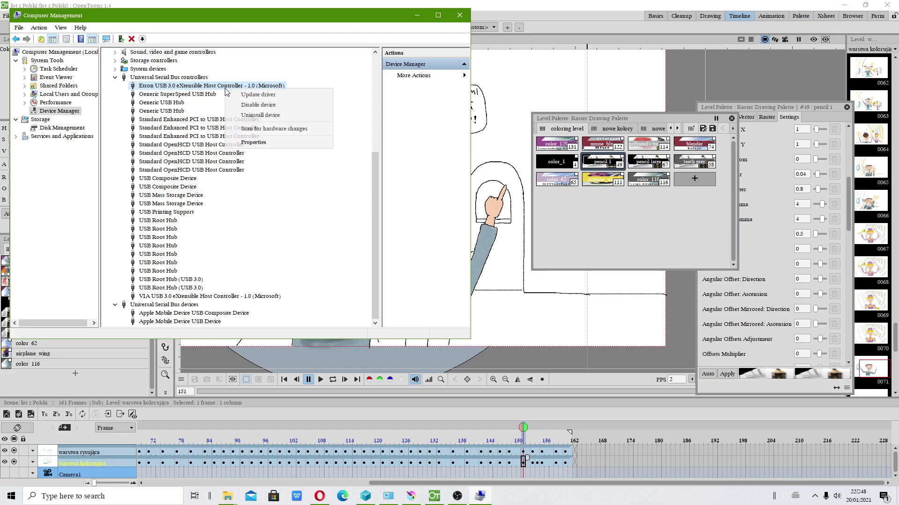
{"action": "left_click", "coordinate": [255, 143]}
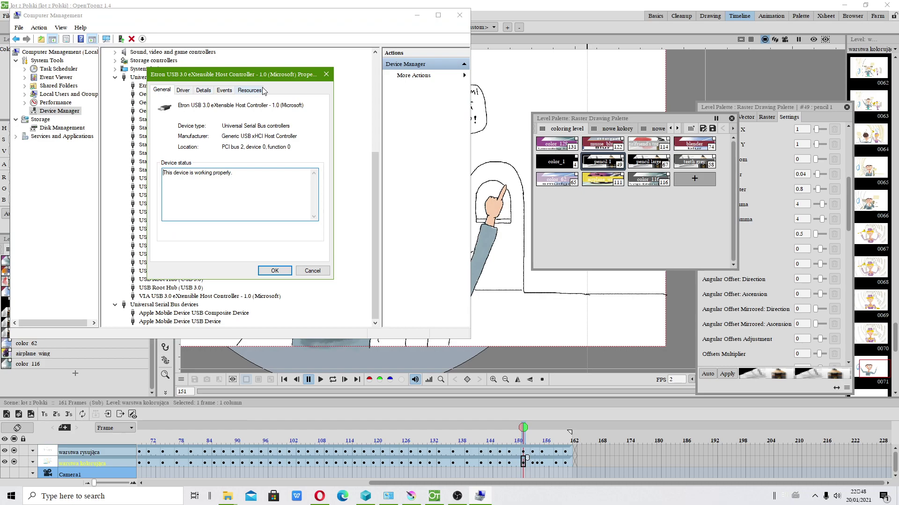
{"action": "left_click", "coordinate": [327, 74]}
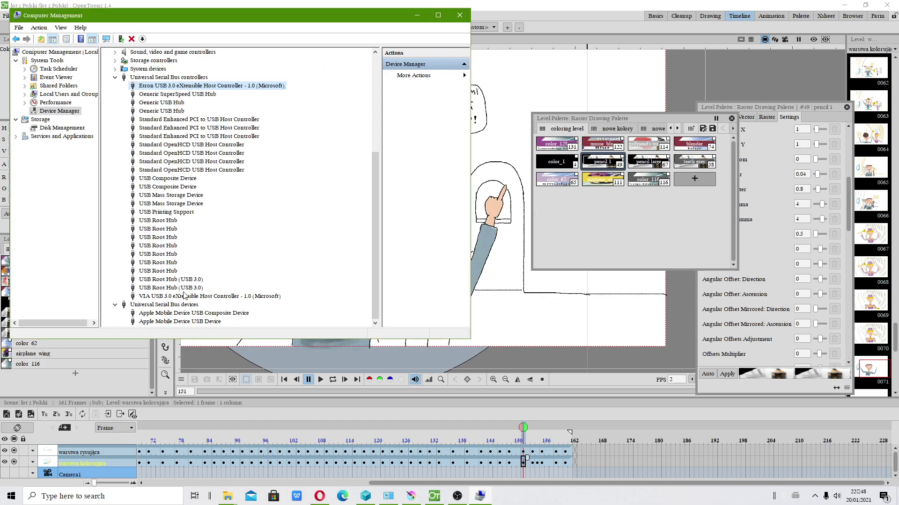
Check the power management options of the second USB Root Hub (USB 3.0) and close its properties
{"action": "right_click", "coordinate": [174, 288]}
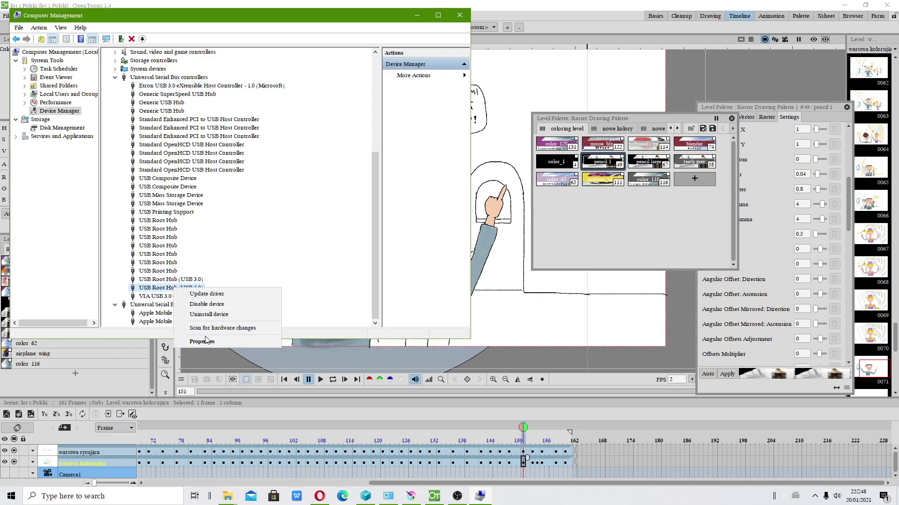
{"action": "left_click", "coordinate": [196, 338]}
{"action": "left_click", "coordinate": [259, 90]}
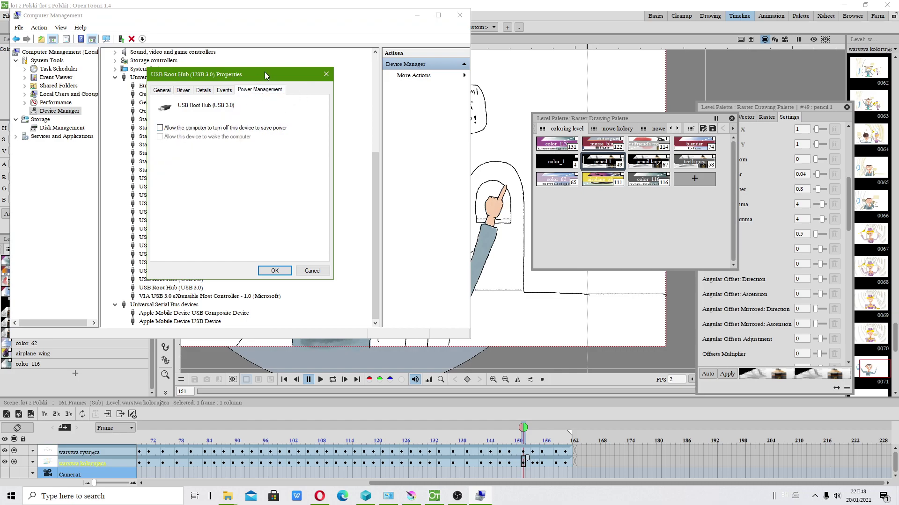
{"action": "left_click", "coordinate": [326, 74]}
Check the power management options of the first USB Root Hub (USB 3.0) and close its properties
{"action": "right_click", "coordinate": [186, 283]}
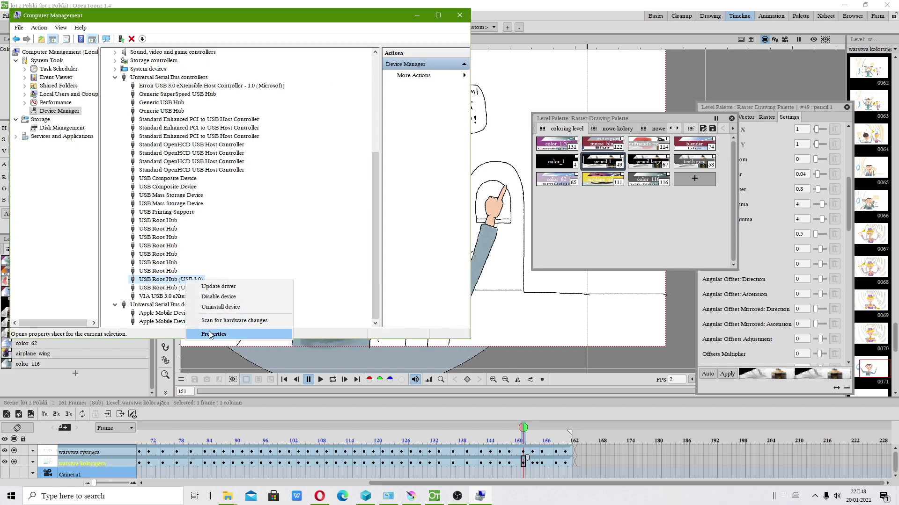
{"action": "left_click", "coordinate": [206, 334]}
{"action": "left_click", "coordinate": [260, 89]}
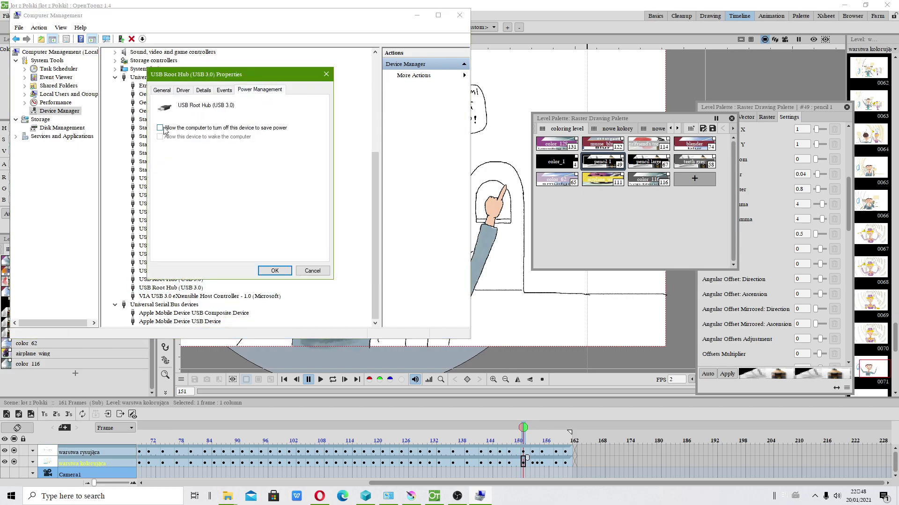
{"action": "left_click", "coordinate": [326, 73]}
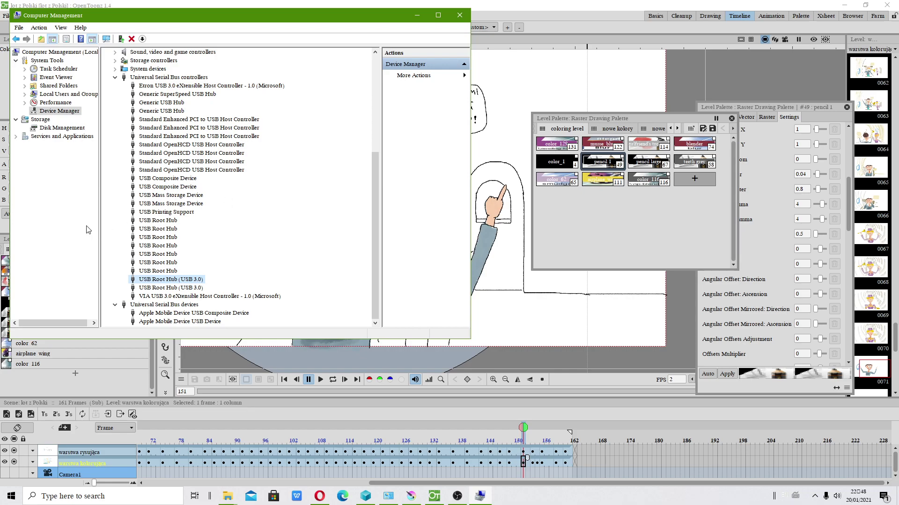
Open the advanced power settings of the Ultimate Performance plan in Power Options
{"action": "left_click", "coordinate": [11, 496]}
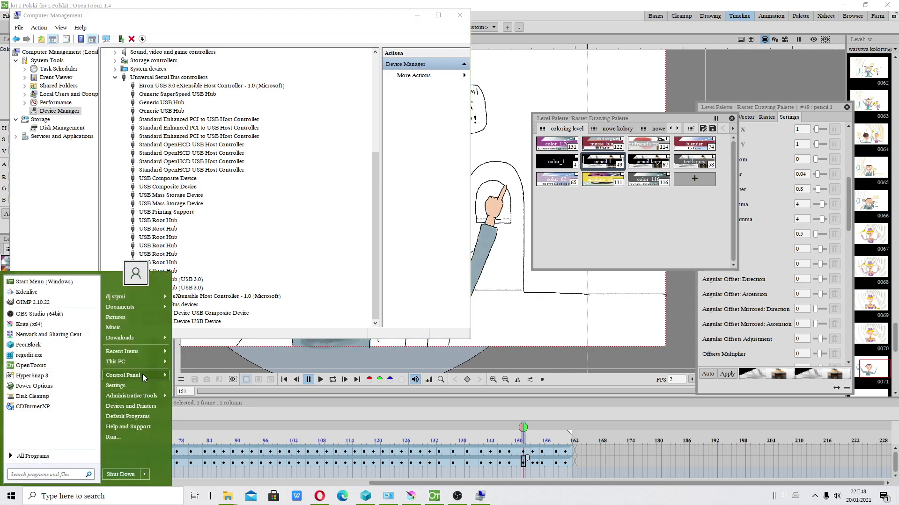
{"action": "mouse_move", "coordinate": [142, 374]}
{"action": "left_click", "coordinate": [201, 339]}
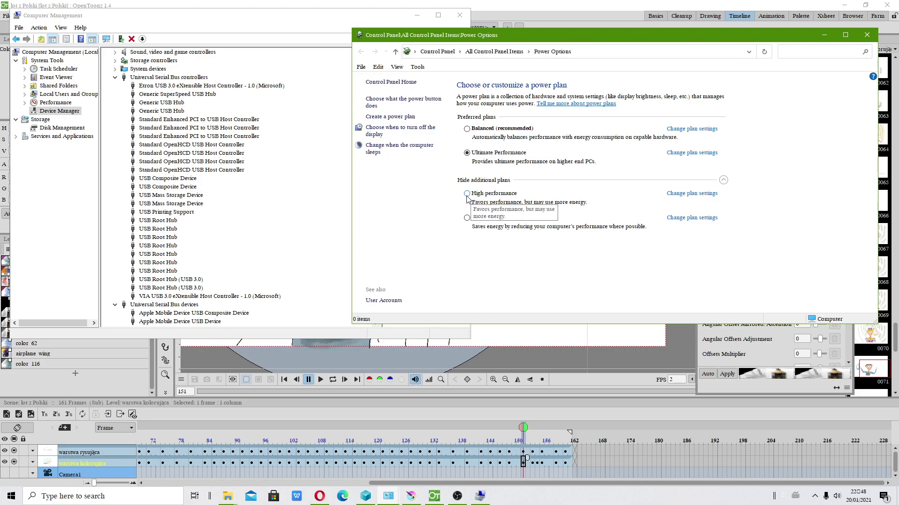
{"action": "left_click", "coordinate": [681, 154]}
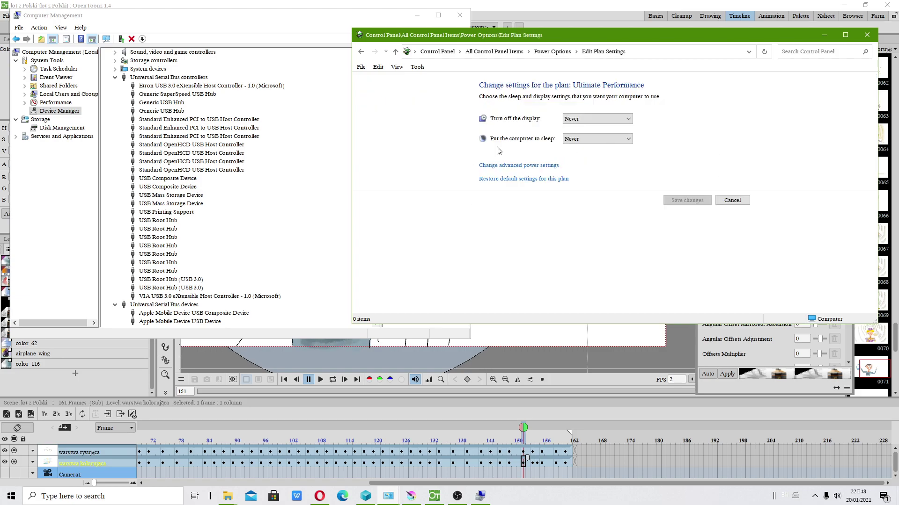
{"action": "left_click", "coordinate": [534, 167]}
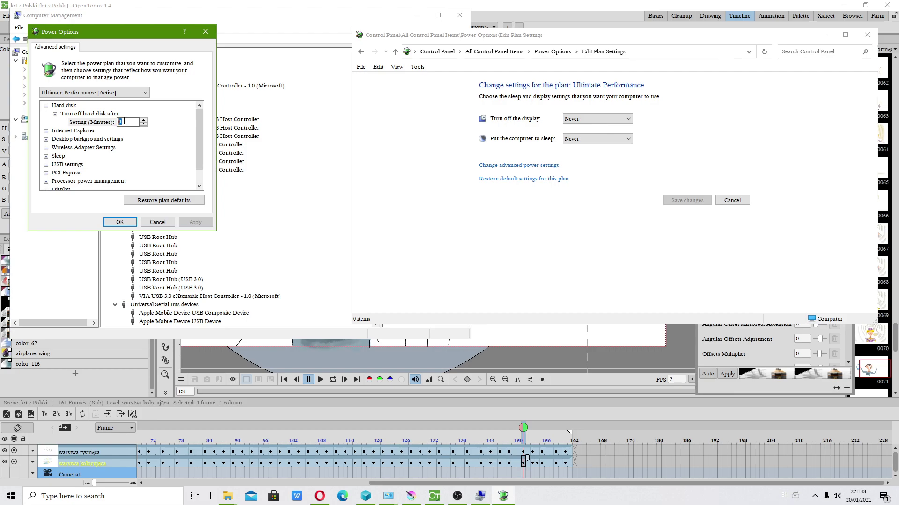
Check the plan's hard disk turn-off time and expand its Sleep settings
{"action": "left_click", "coordinate": [124, 121]}
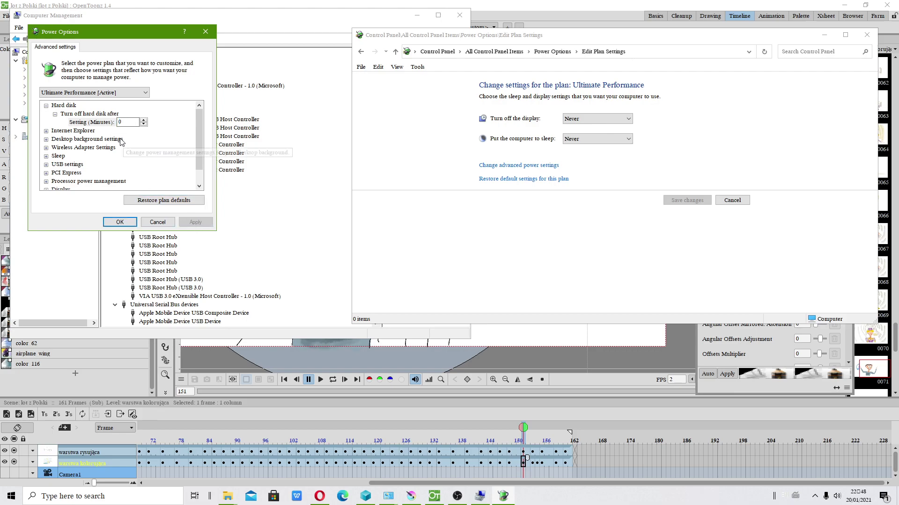
{"action": "left_click", "coordinate": [46, 156]}
{"action": "scroll", "coordinate": [45, 166], "scroll_direction": "down", "scroll_amount": 1}
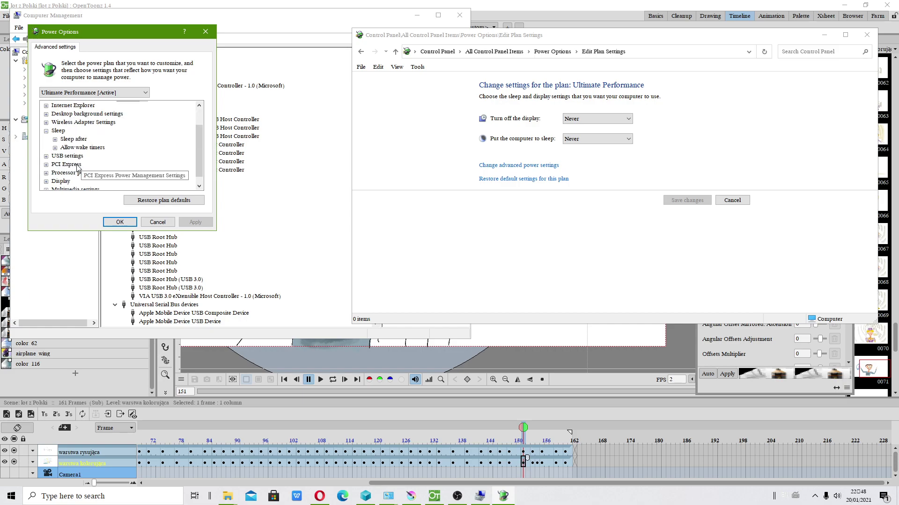
Set the plan's USB selective suspend setting to Disabled
{"action": "left_click", "coordinate": [46, 156]}
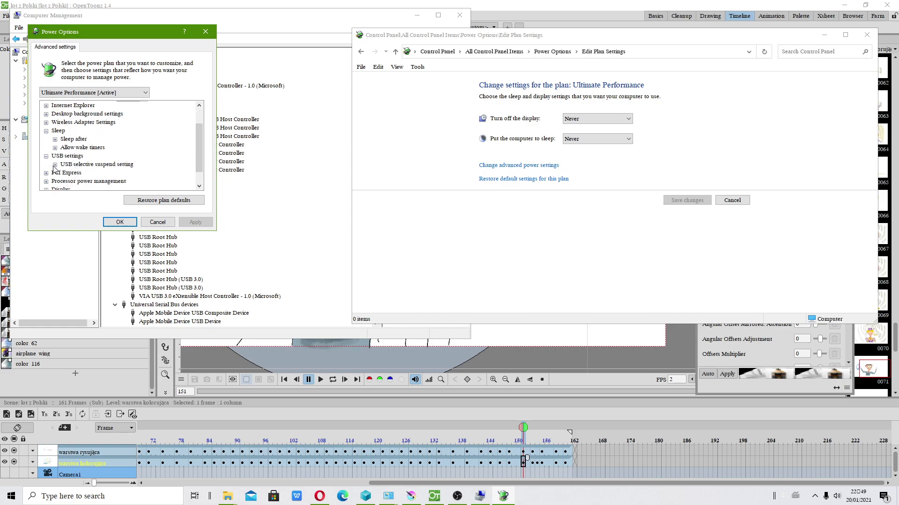
{"action": "left_click", "coordinate": [55, 165]}
{"action": "left_click", "coordinate": [105, 173]}
{"action": "left_click", "coordinate": [113, 173]}
{"action": "left_click", "coordinate": [108, 183]}
{"action": "left_click", "coordinate": [195, 222]}
{"action": "scroll", "coordinate": [198, 144], "scroll_direction": "down", "scroll_amount": 1}
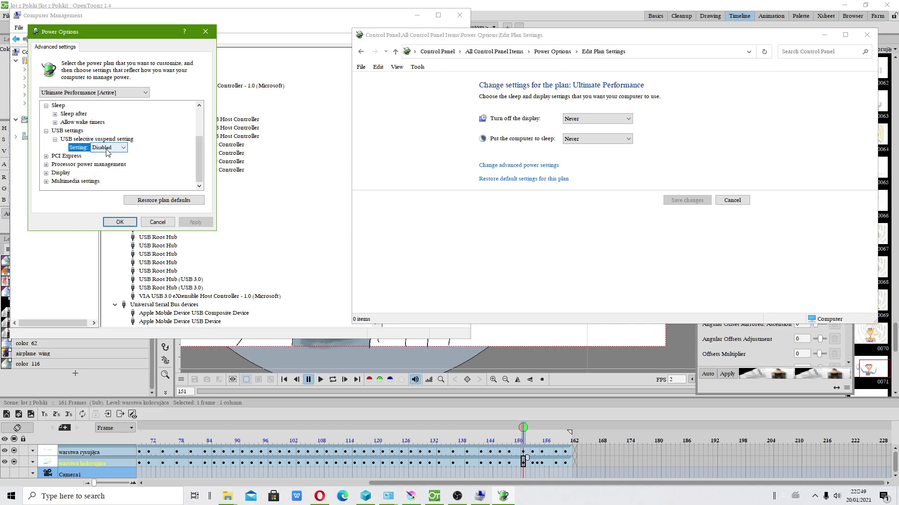
Expand the PCI Express settings, accept the advanced power settings and close the power plan window
{"action": "left_click", "coordinate": [46, 156]}
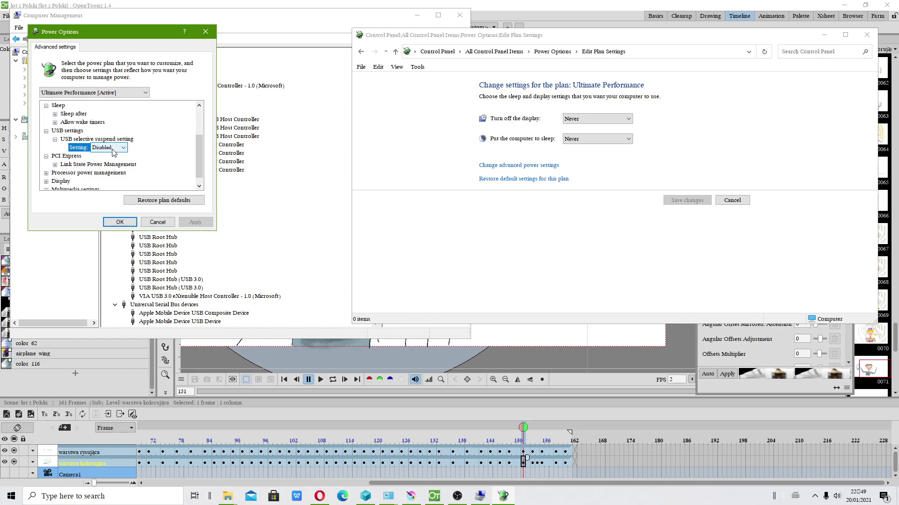
{"action": "left_click", "coordinate": [119, 222]}
{"action": "left_click", "coordinate": [866, 34]}
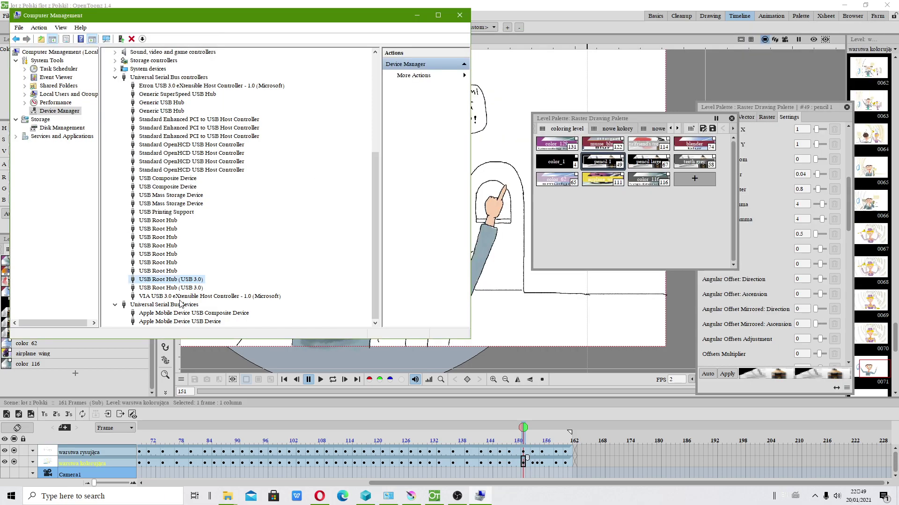
Open Registry Editor, collapse the VEN_1B6F&DEV_7052 device key and move the window beside the device list
{"action": "key", "text": "super"}
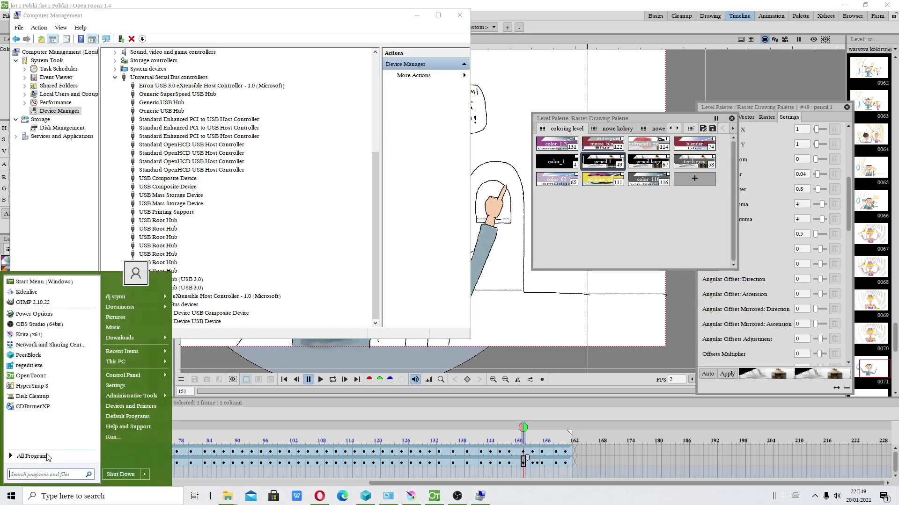
{"action": "left_click", "coordinate": [42, 366]}
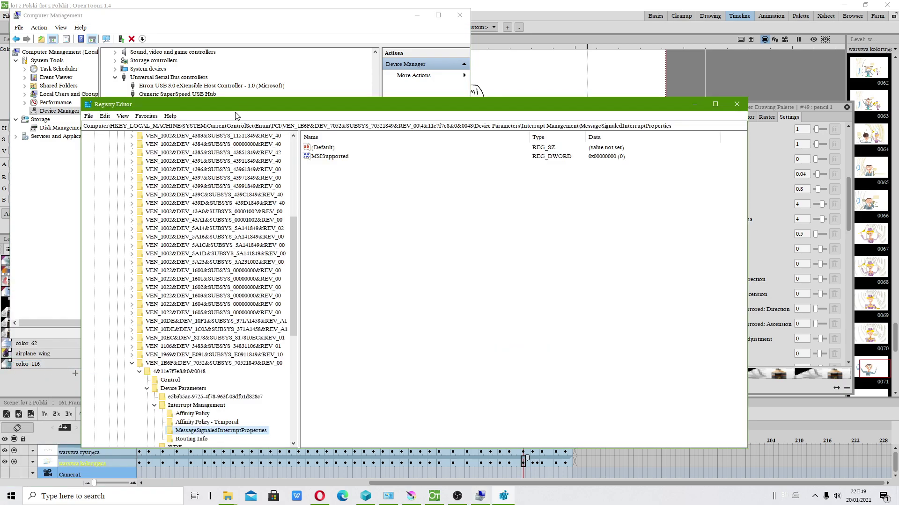
{"action": "left_click", "coordinate": [131, 363]}
{"action": "left_click_drag", "start_coordinate": [269, 112], "coordinate": [534, 118]}
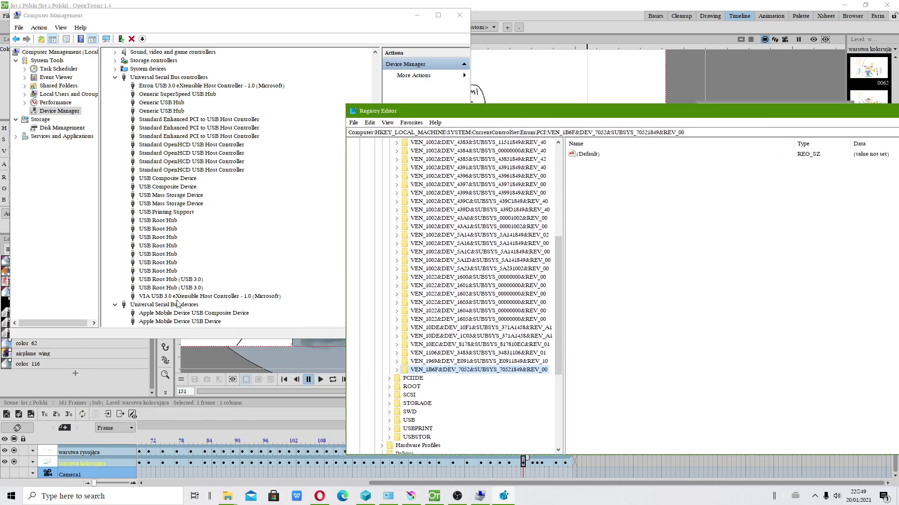
Display the Device instance path in the details of the Etron USB 3.0 eXtensible Host Controller
{"action": "left_click", "coordinate": [180, 288]}
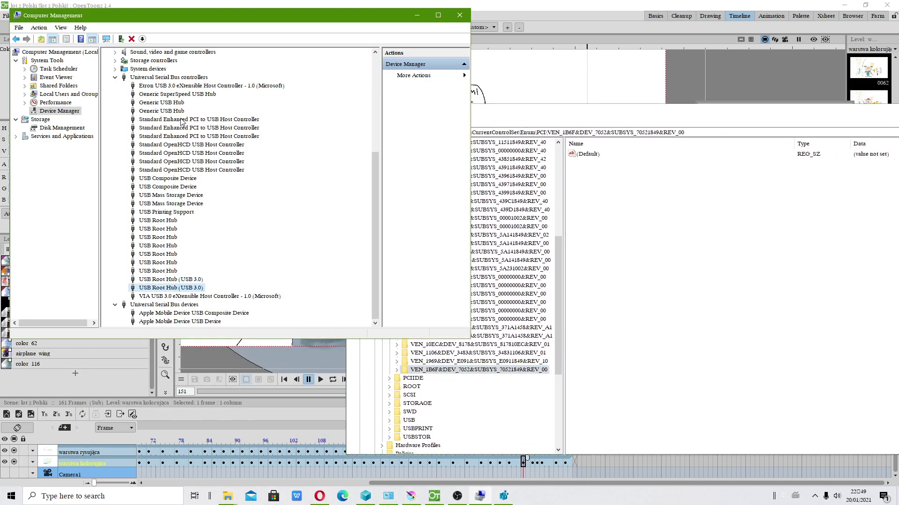
{"action": "left_click", "coordinate": [183, 87]}
{"action": "right_click", "coordinate": [182, 87]}
{"action": "left_click", "coordinate": [202, 142]}
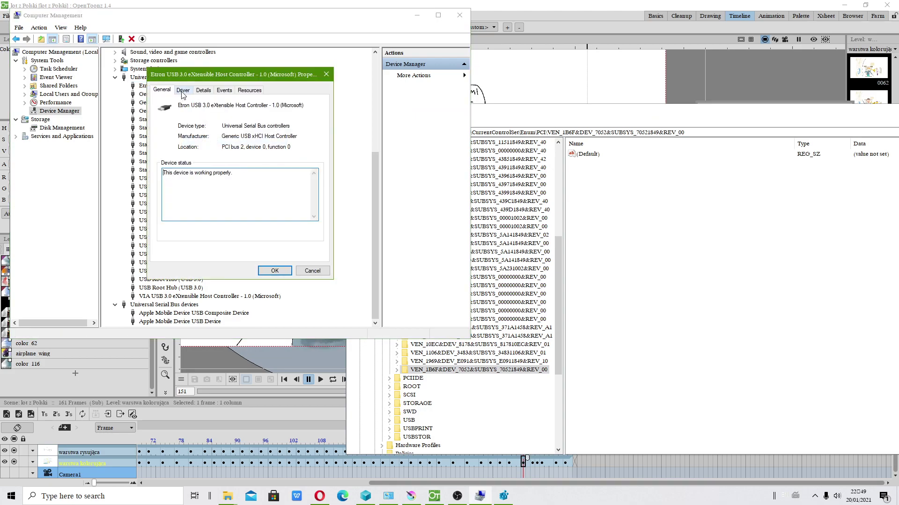
{"action": "left_click", "coordinate": [207, 94]}
{"action": "left_click", "coordinate": [196, 136]}
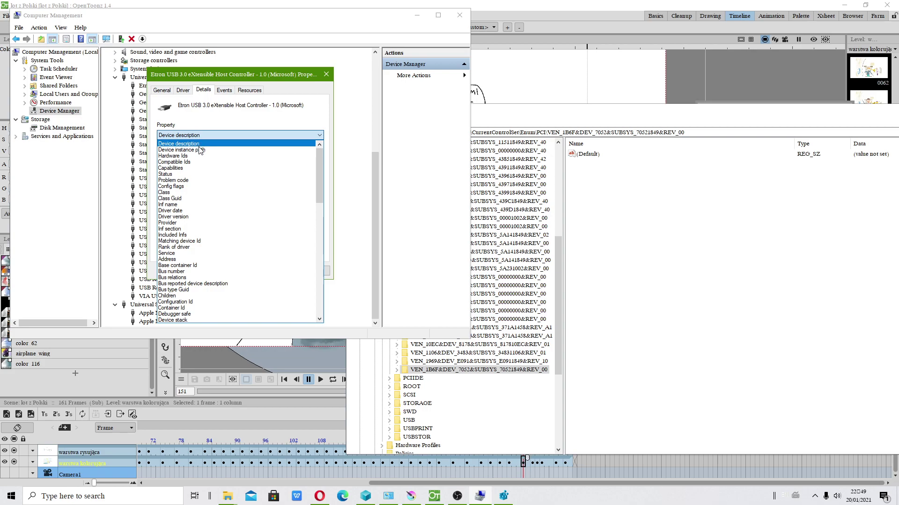
{"action": "left_click", "coordinate": [200, 150]}
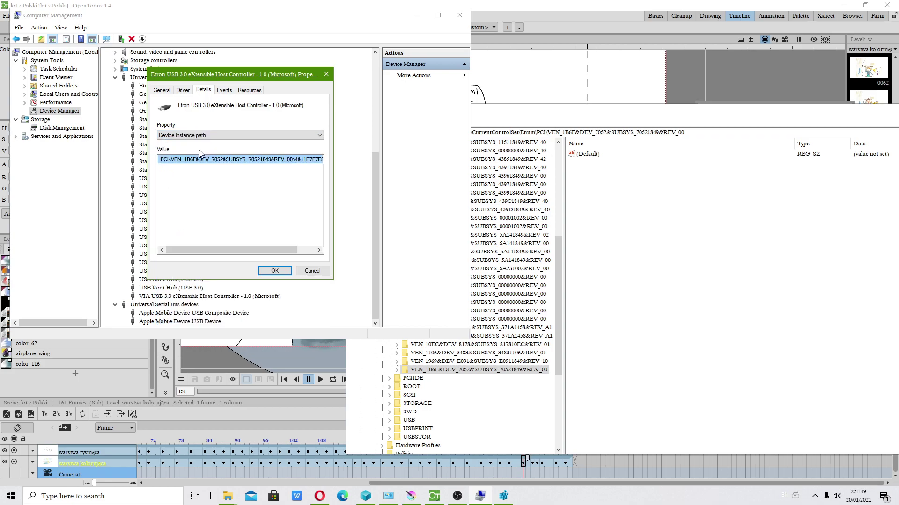
Move Registry Editor clear of the device properties and collapse PCI, Enum, CurrentControlSet, SYSTEM and HKEY_LOCAL_MACHINE in the tree
{"action": "left_click_drag", "start_coordinate": [511, 112], "coordinate": [581, 121]}
{"action": "scroll", "coordinate": [511, 340], "scroll_direction": "up", "scroll_amount": 10}
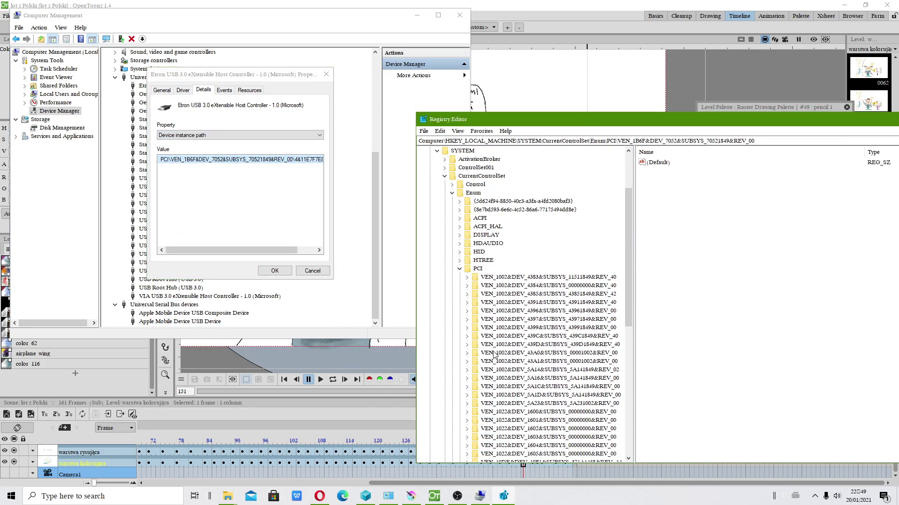
{"action": "left_click", "coordinate": [459, 344]}
{"action": "left_click", "coordinate": [452, 268]}
{"action": "left_click", "coordinate": [445, 252]}
{"action": "left_click", "coordinate": [437, 226]}
{"action": "left_click", "coordinate": [429, 176]}
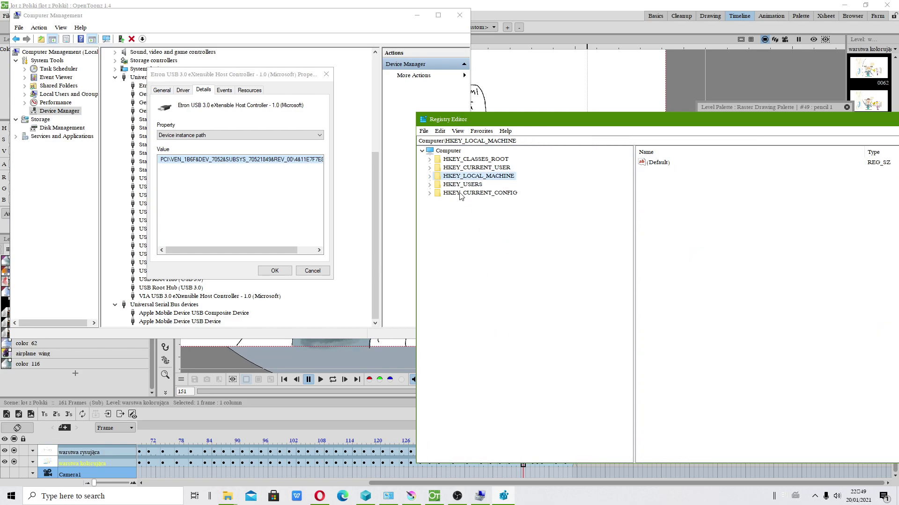
Expand HKEY_LOCAL_MACHINE, SYSTEM, CurrentControlSet, Enum and PCI in the registry tree
{"action": "left_click", "coordinate": [430, 177]}
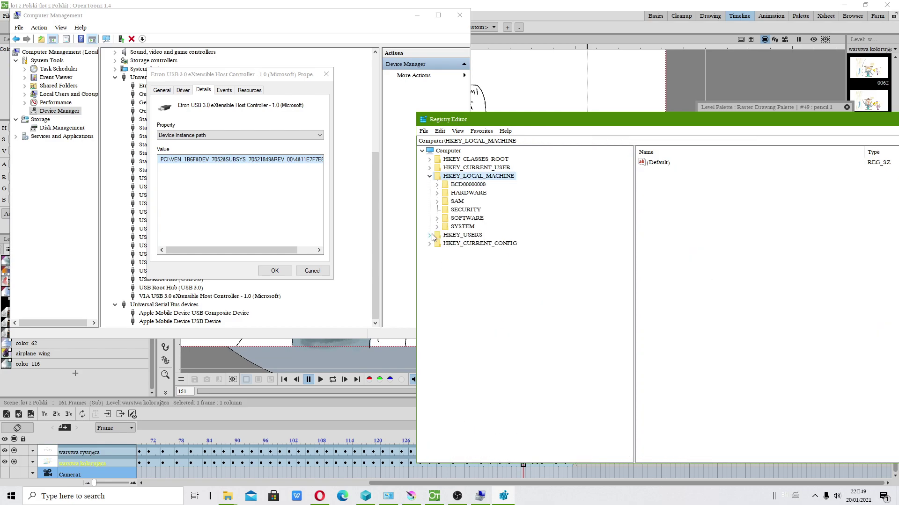
{"action": "left_click", "coordinate": [463, 226]}
{"action": "left_click", "coordinate": [436, 227]}
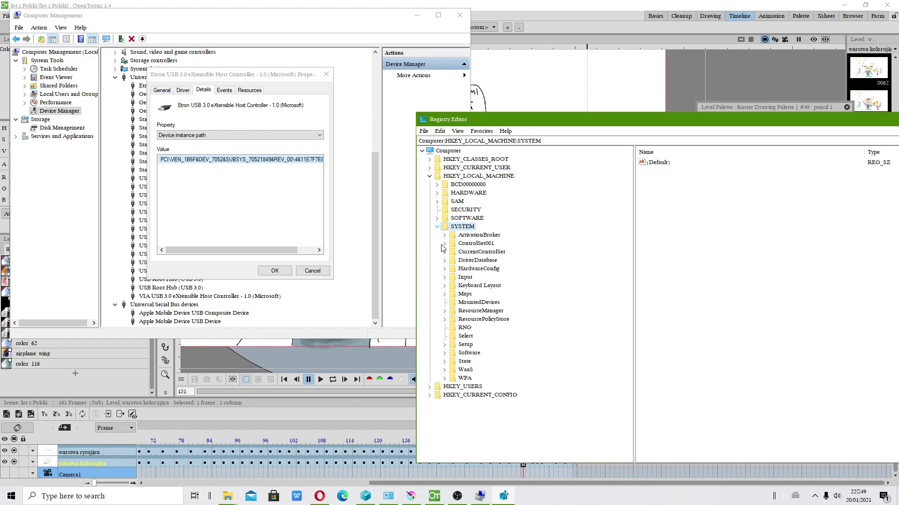
{"action": "left_click", "coordinate": [474, 252]}
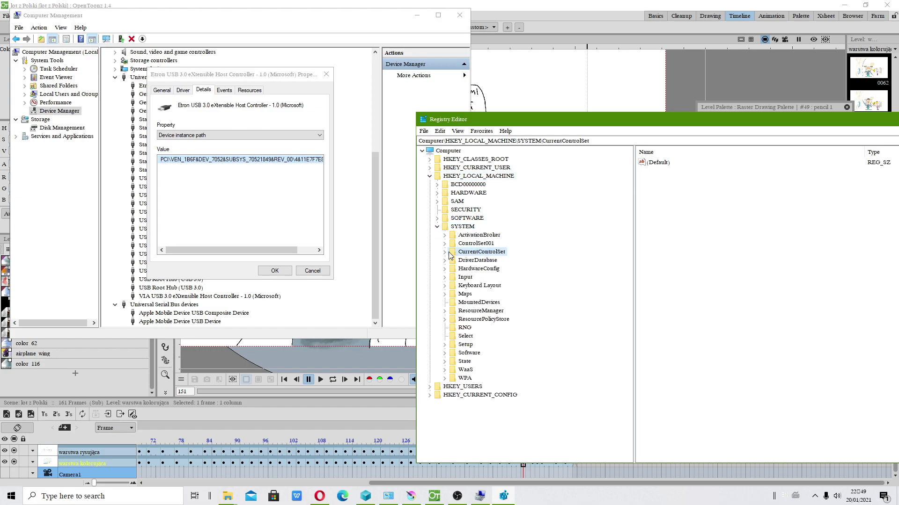
{"action": "left_click", "coordinate": [445, 253]}
{"action": "left_click", "coordinate": [473, 268]}
{"action": "left_click", "coordinate": [452, 269]}
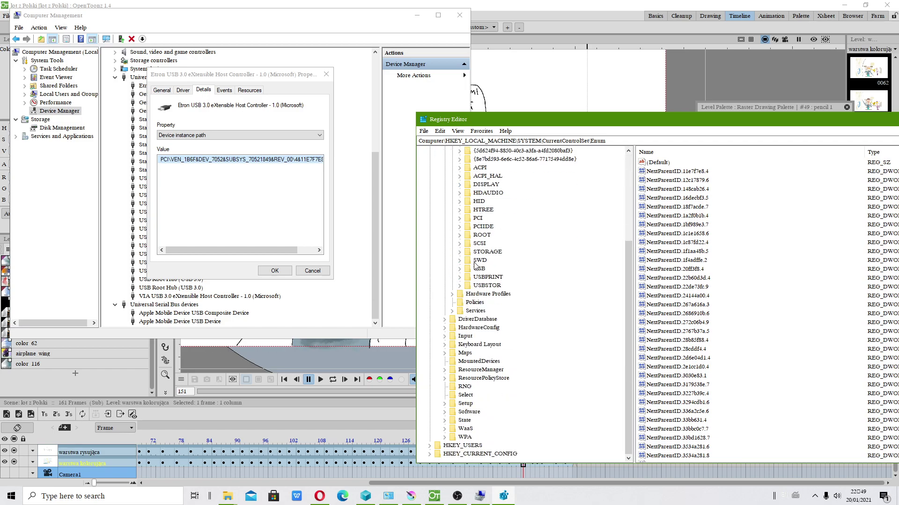
{"action": "left_click", "coordinate": [477, 218]}
{"action": "left_click", "coordinate": [459, 218]}
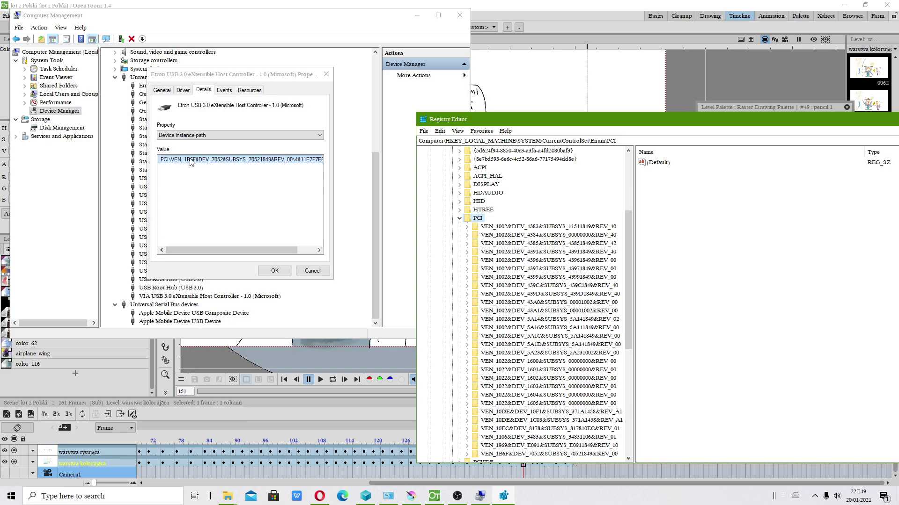
Select the VEN_1B6F&DEV_7052&SUBSYS_70521849&REV_00 key under PCI and reposition Registry Editor so the device instance path stays in view
{"action": "scroll", "coordinate": [552, 276], "scroll_direction": "down", "scroll_amount": 4}
{"action": "left_click", "coordinate": [506, 354]}
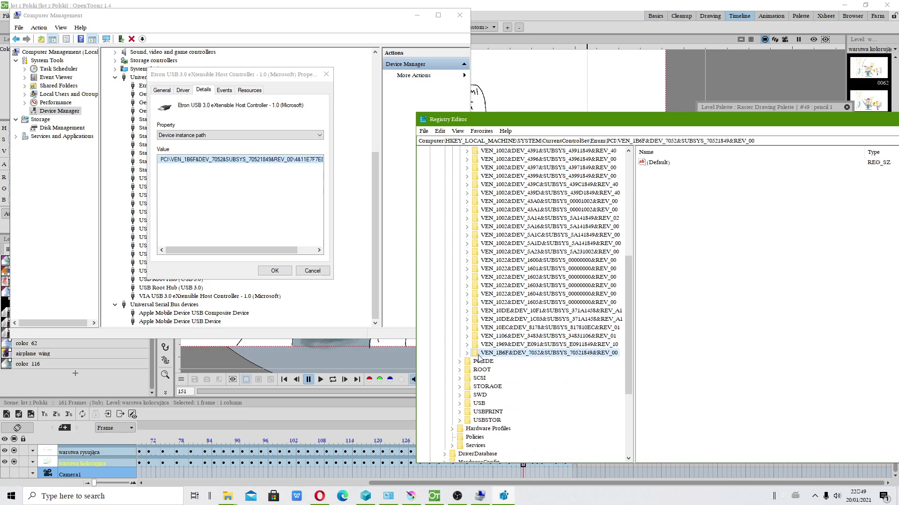
{"action": "left_click_drag", "start_coordinate": [669, 118], "coordinate": [485, 60]}
{"action": "left_click_drag", "start_coordinate": [449, 94], "coordinate": [641, 85]}
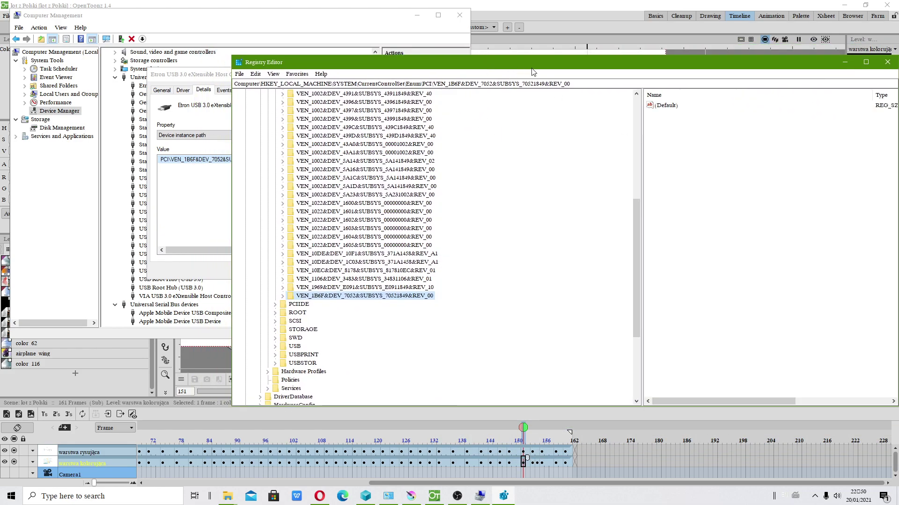
{"action": "left_click_drag", "start_coordinate": [586, 69], "coordinate": [674, 101]}
{"action": "scroll", "coordinate": [533, 318], "scroll_direction": "up", "scroll_amount": 2}
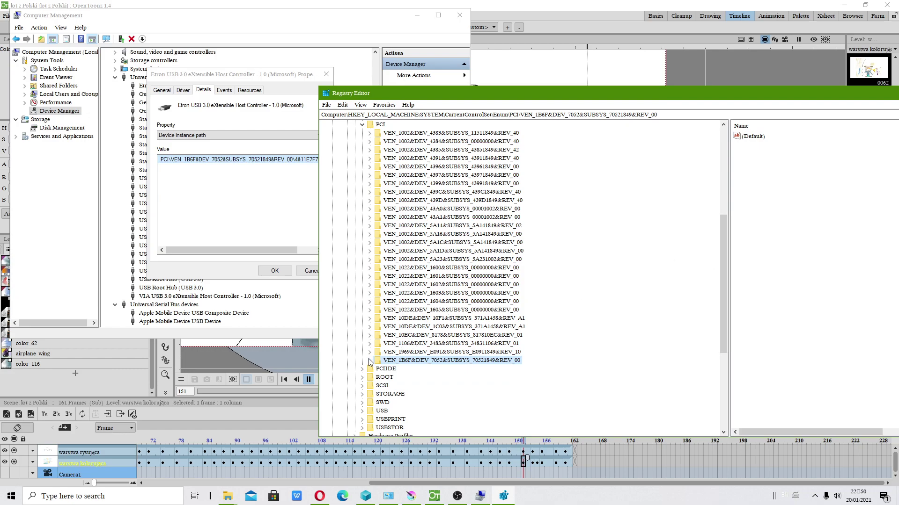
Expand the VEN_1B6F&DEV_7052 key and its 4&11e7f7e8&0&0048 subkey, and select MessageSignaledInterruptProperties under Device Parameters\Interrupt Management
{"action": "left_click", "coordinate": [370, 360]}
{"action": "left_click", "coordinate": [377, 327]}
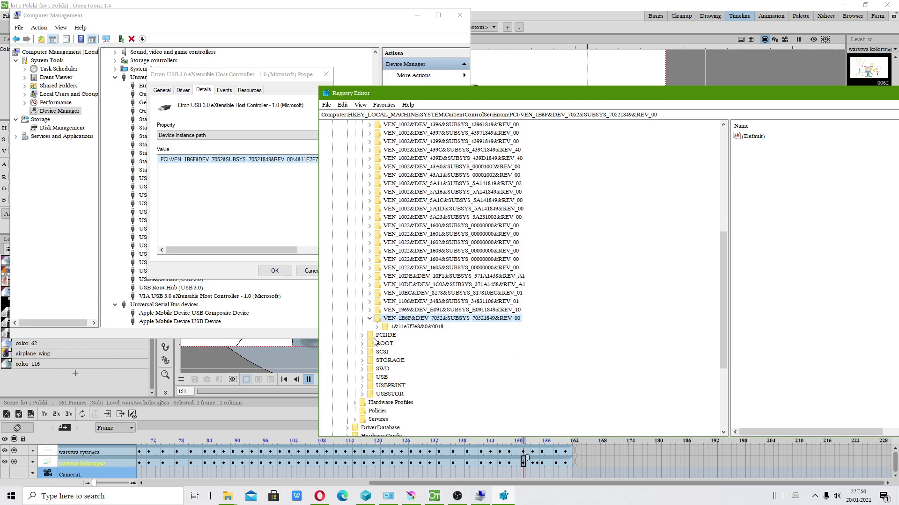
{"action": "left_click", "coordinate": [413, 327]}
{"action": "left_click", "coordinate": [377, 327]}
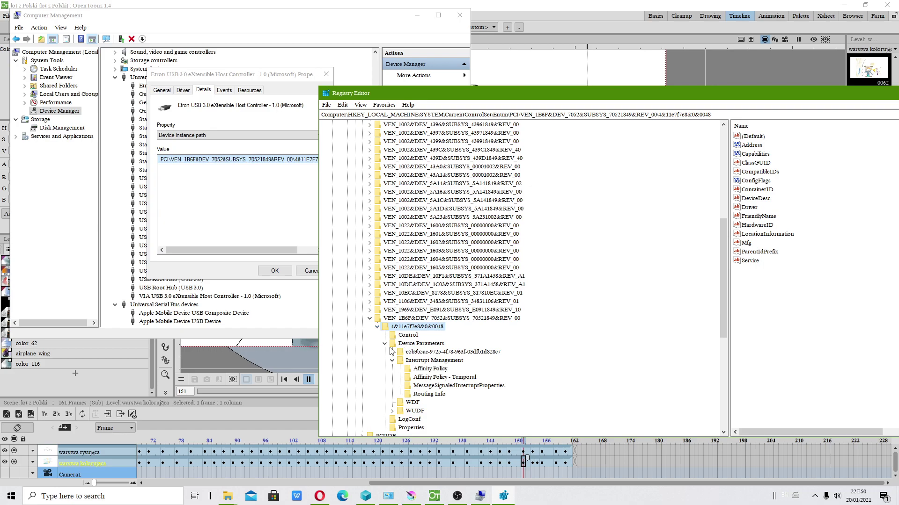
{"action": "left_click", "coordinate": [405, 344]}
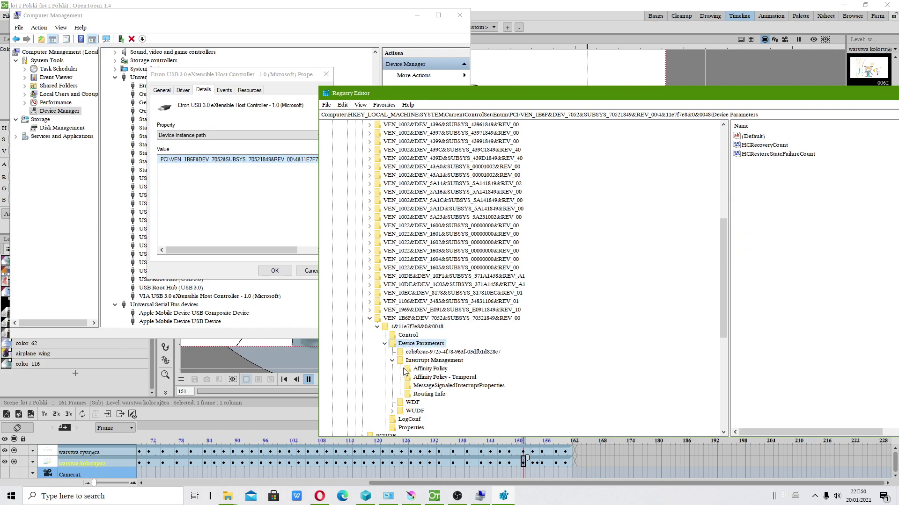
{"action": "left_click", "coordinate": [426, 361]}
{"action": "left_click", "coordinate": [444, 387]}
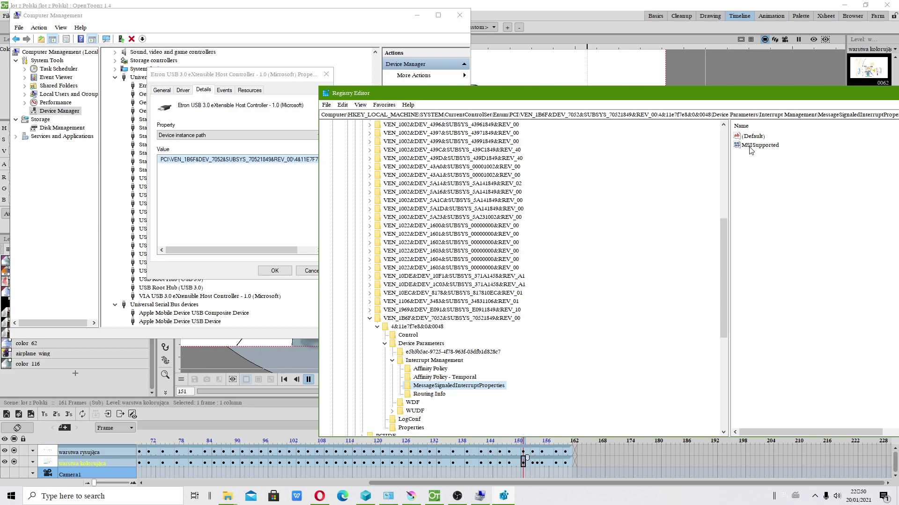
Move Registry Editor below the device instance path, open the MSISupported DWORD for editing and accept its value data
{"action": "left_click_drag", "start_coordinate": [761, 97], "coordinate": [517, 225]}
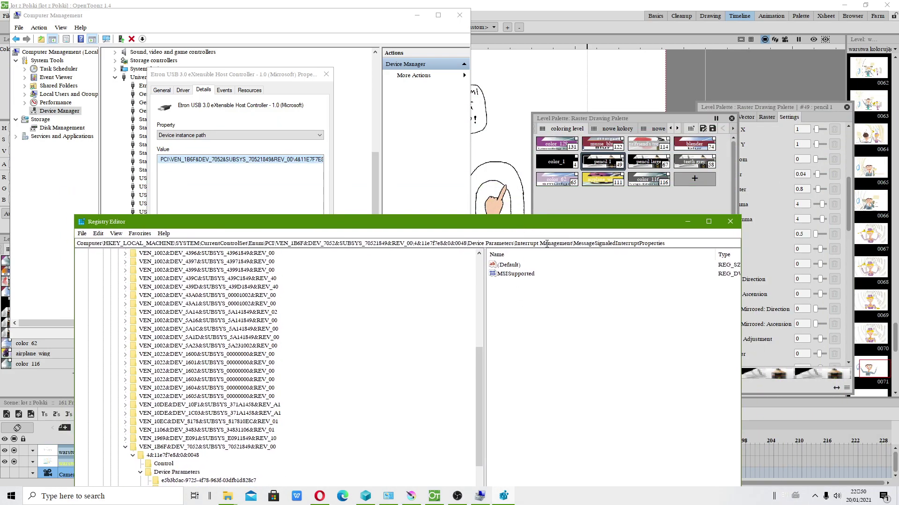
{"action": "double_click", "coordinate": [518, 275]}
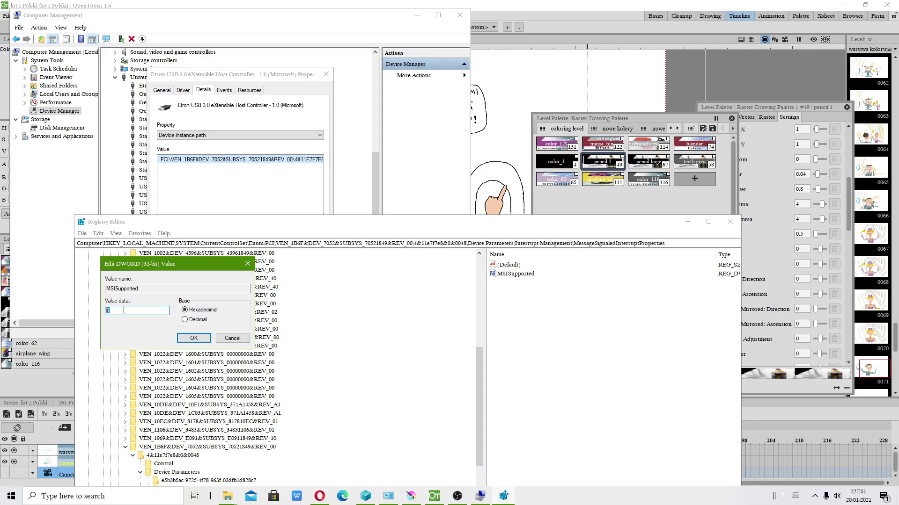
{"action": "left_click", "coordinate": [193, 338]}
Collapse CurrentControlSet in the registry tree and leave SYSTEM expanded under HKEY_LOCAL_MACHINE
{"action": "scroll", "coordinate": [165, 348], "scroll_direction": "up", "scroll_amount": 10}
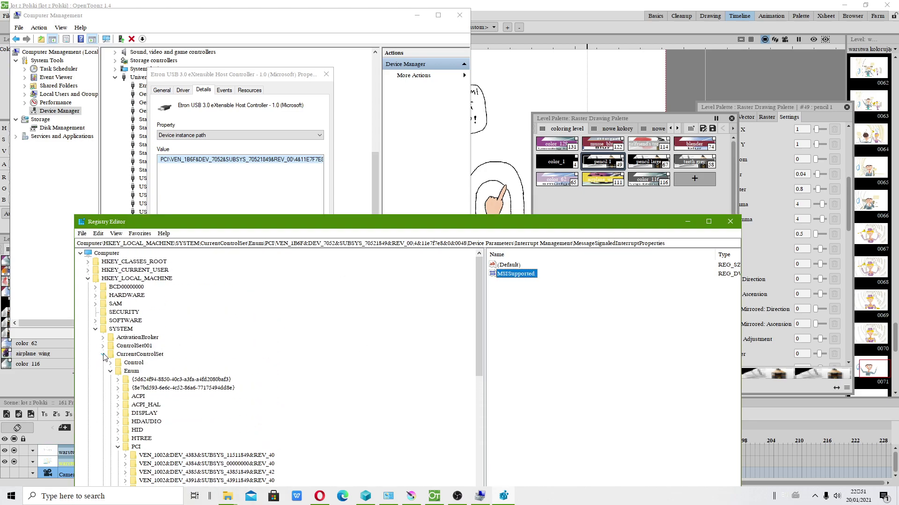
{"action": "left_click", "coordinate": [103, 355]}
{"action": "left_click", "coordinate": [94, 329]}
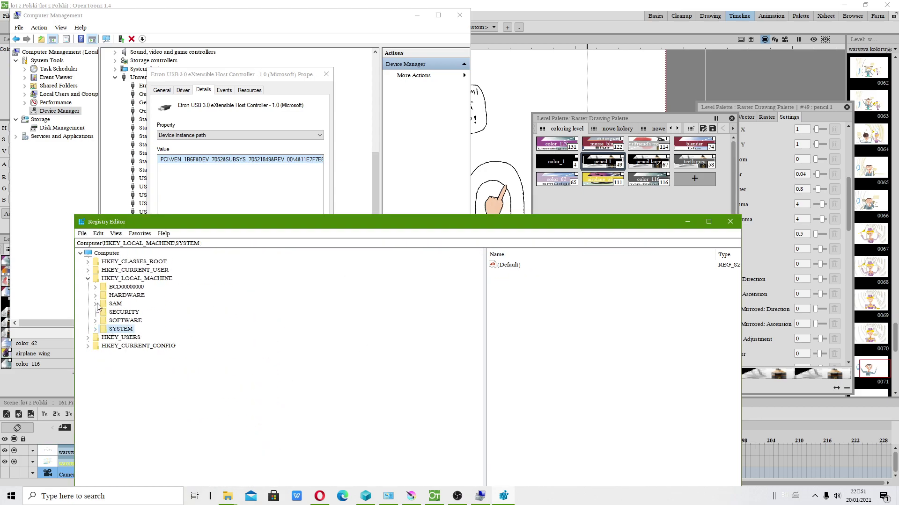
{"action": "left_click", "coordinate": [96, 329]}
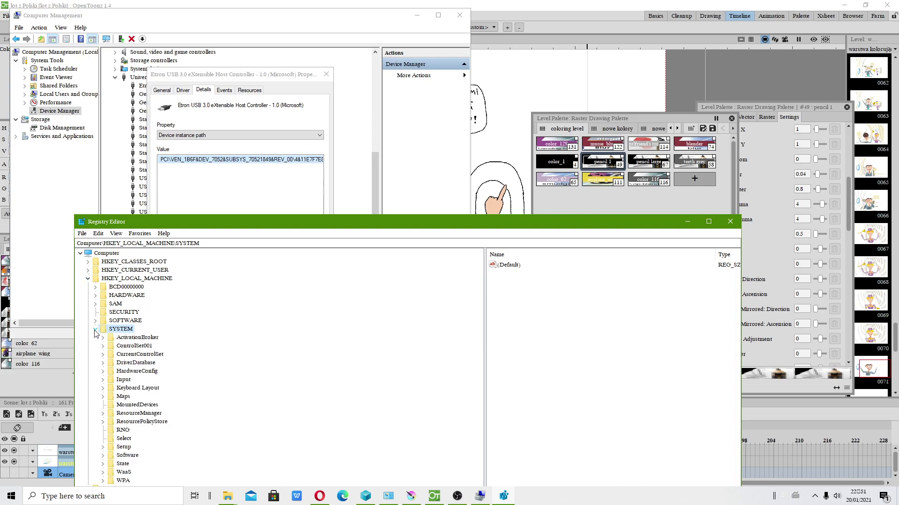
{"action": "left_click", "coordinate": [95, 330]}
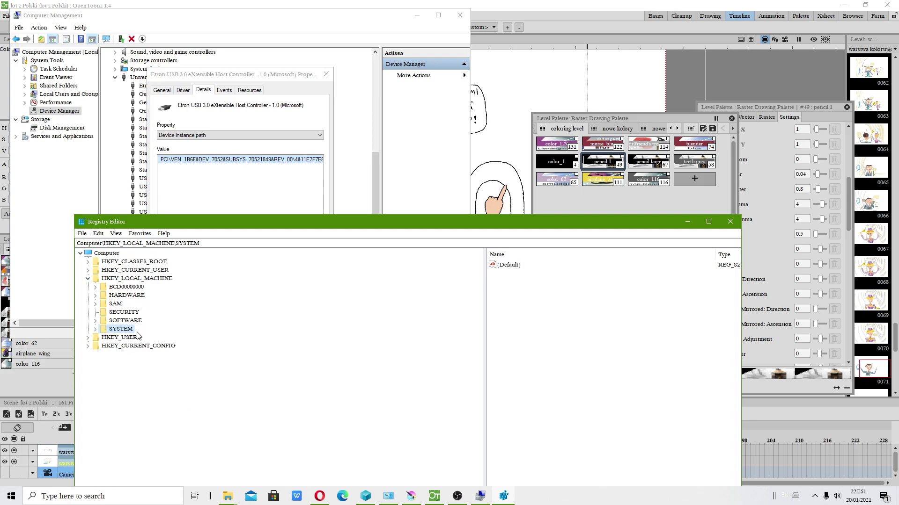
{"action": "left_click", "coordinate": [95, 329]}
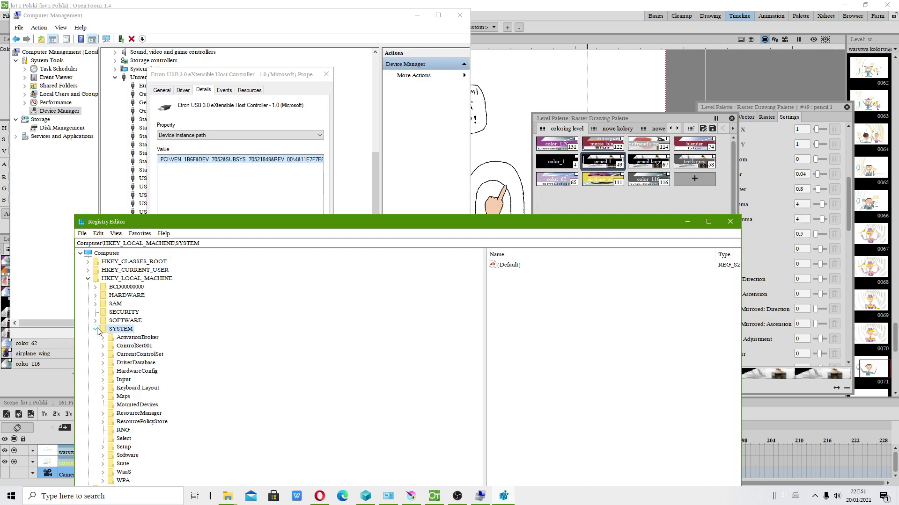
Move Registry Editor higher on the screen, expand CurrentControlSet and collapse the PCI key under Enum
{"action": "left_click_drag", "start_coordinate": [449, 222], "coordinate": [497, 104]}
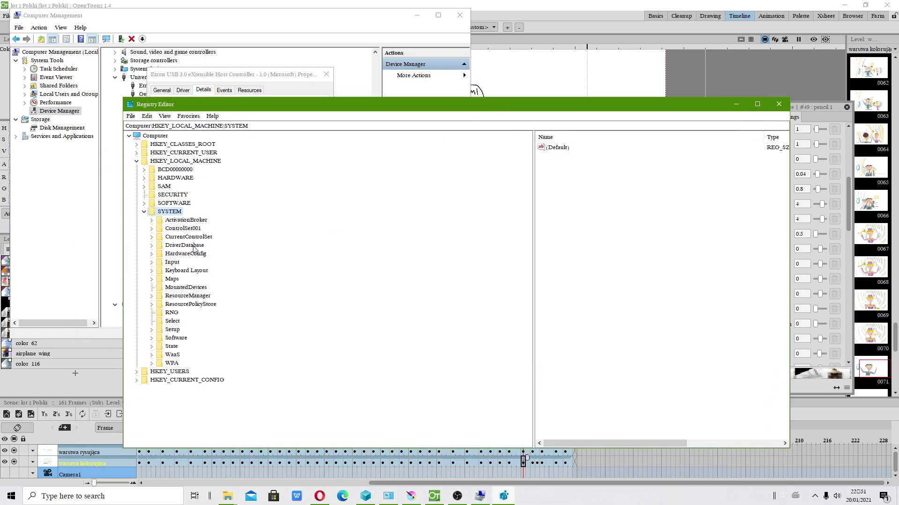
{"action": "left_click", "coordinate": [194, 237]}
{"action": "left_click", "coordinate": [151, 237]}
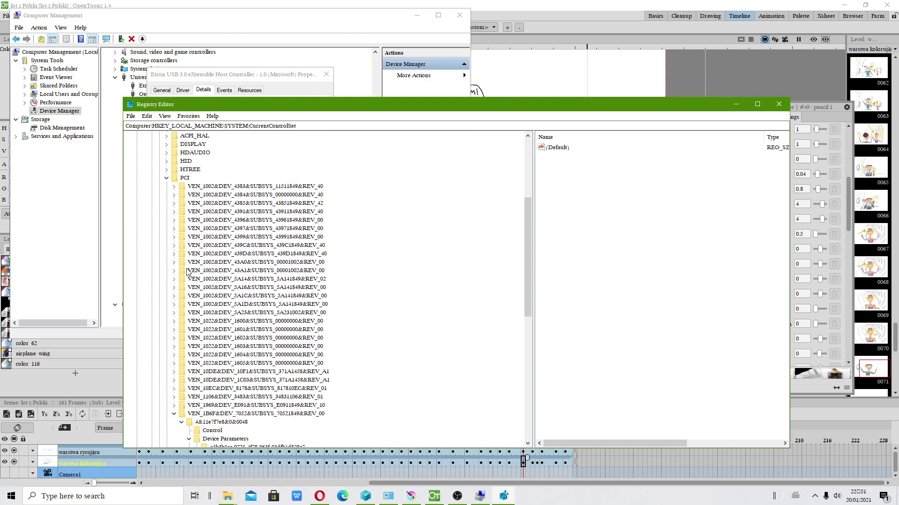
{"action": "left_click", "coordinate": [166, 255]}
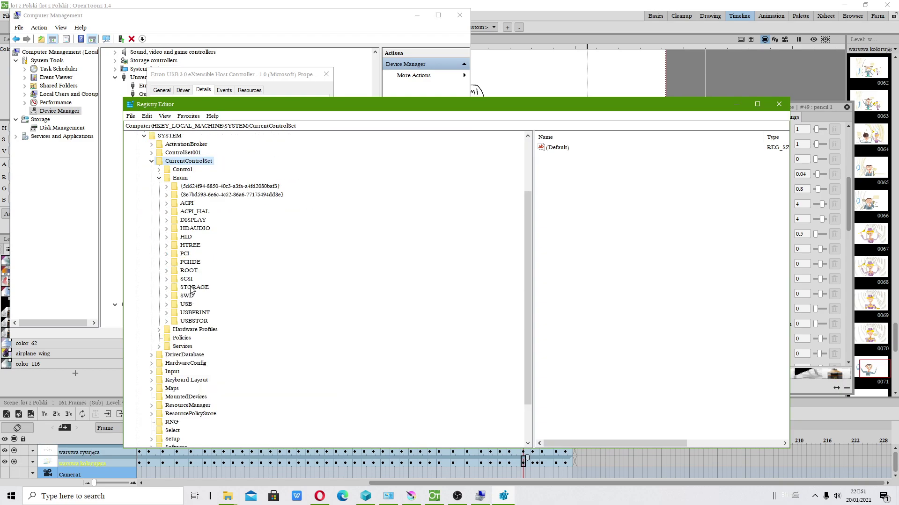
Expand the Services key under CurrentControlSet and select the storahci service key
{"action": "left_click", "coordinate": [186, 347]}
{"action": "left_click", "coordinate": [159, 348]}
{"action": "left_click_drag", "start_coordinate": [526, 167], "coordinate": [517, 371]}
{"action": "scroll", "coordinate": [309, 244], "scroll_direction": "up", "scroll_amount": 3}
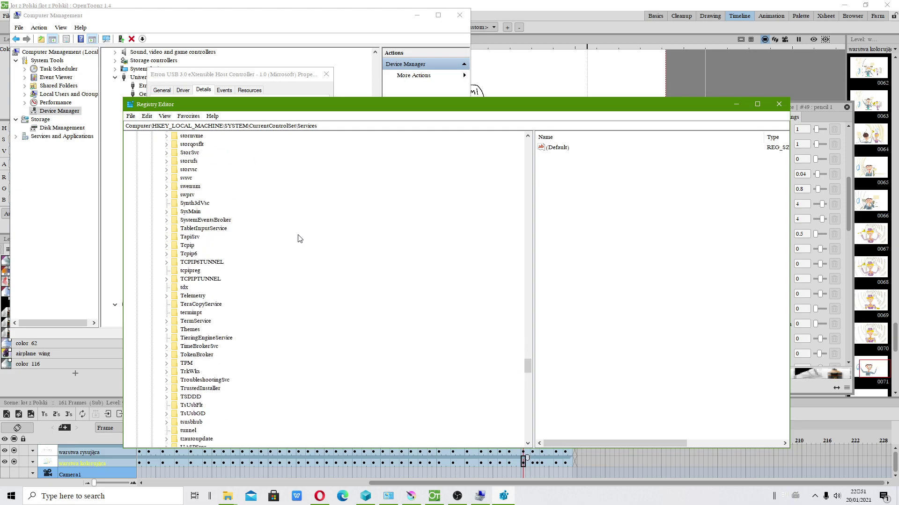
{"action": "left_click", "coordinate": [190, 145]}
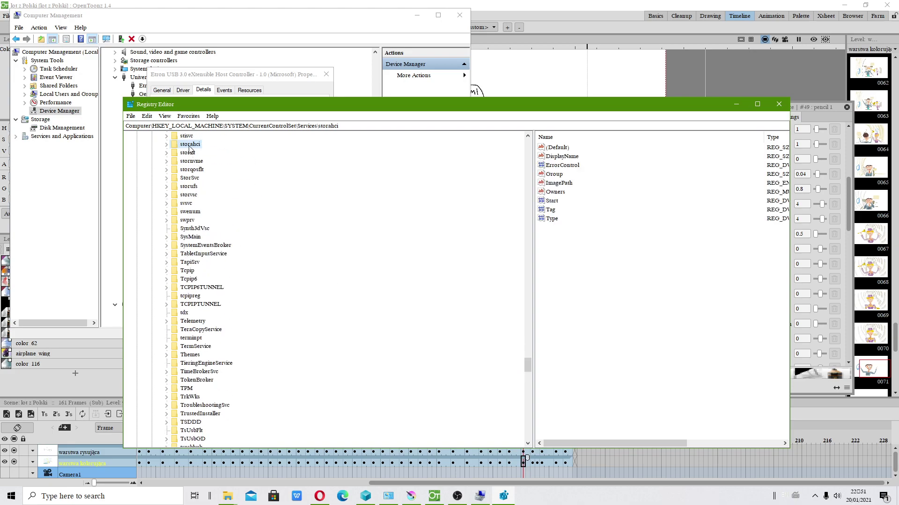
Set the ErrorControl DWORD of the storahci key to 0
{"action": "double_click", "coordinate": [562, 166]}
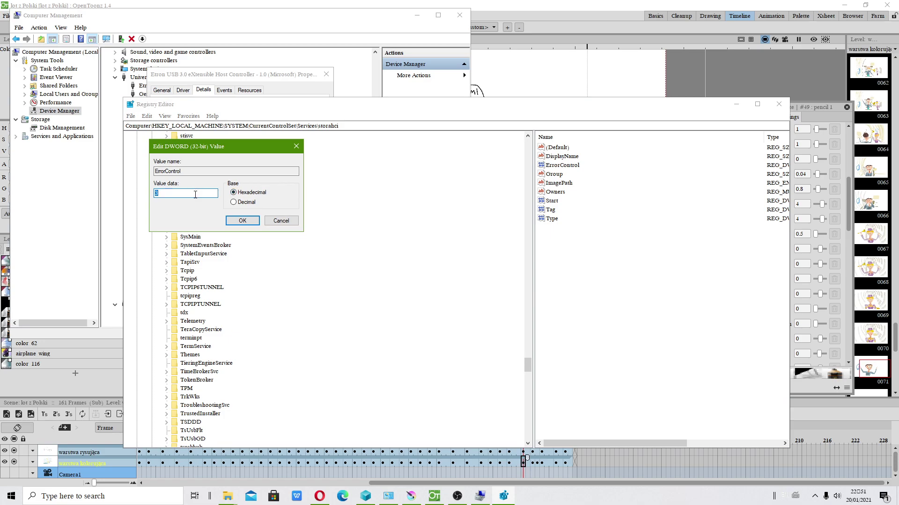
{"action": "type", "text": "0"}
{"action": "left_click", "coordinate": [242, 220]}
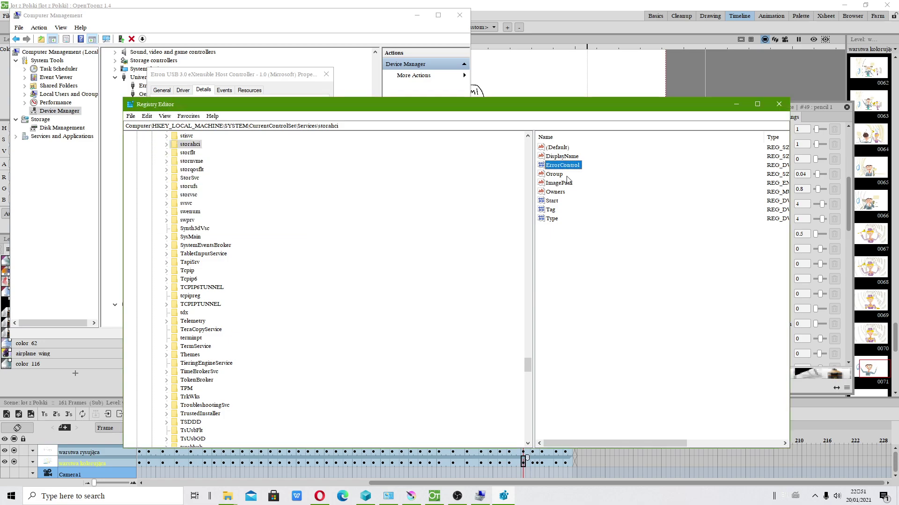
Expand storahci, select its StartOverride subkey and set the DWORD named 0 to value data 0
{"action": "left_click", "coordinate": [166, 144]}
{"action": "left_click", "coordinate": [205, 161]}
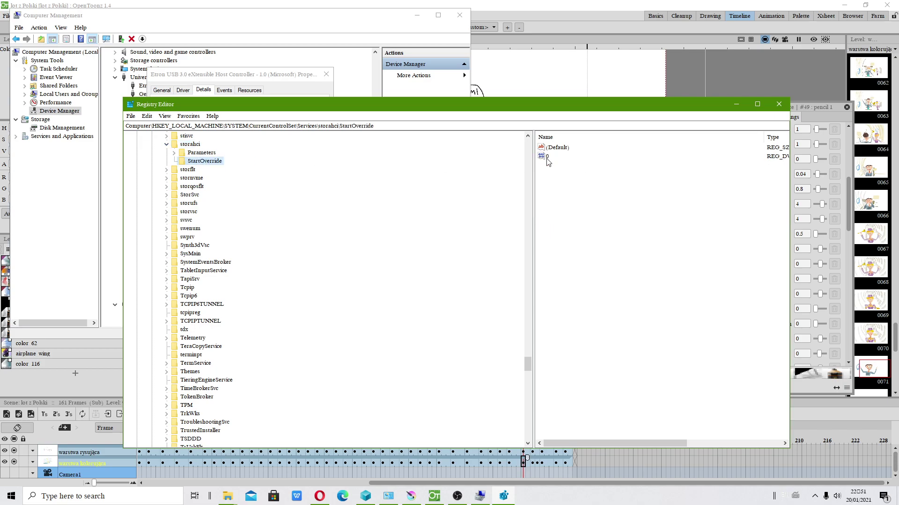
{"action": "double_click", "coordinate": [545, 157]}
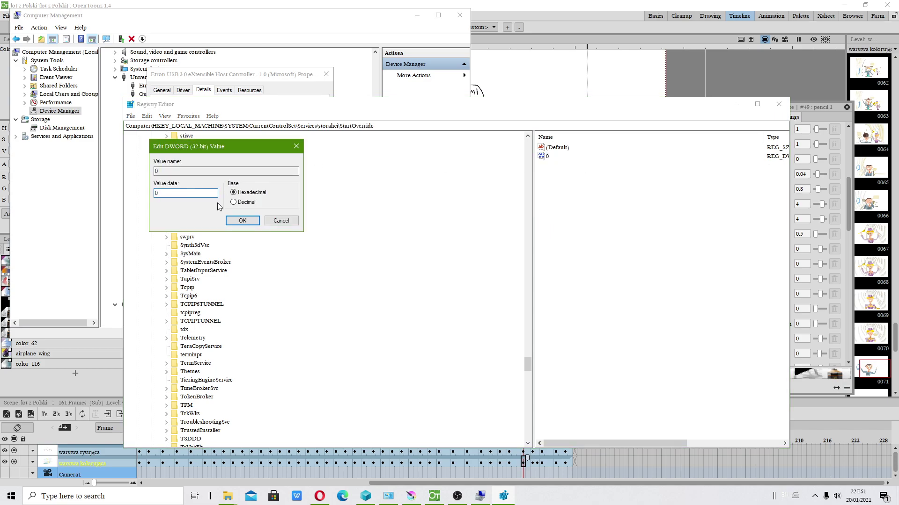
{"action": "left_click", "coordinate": [242, 220]}
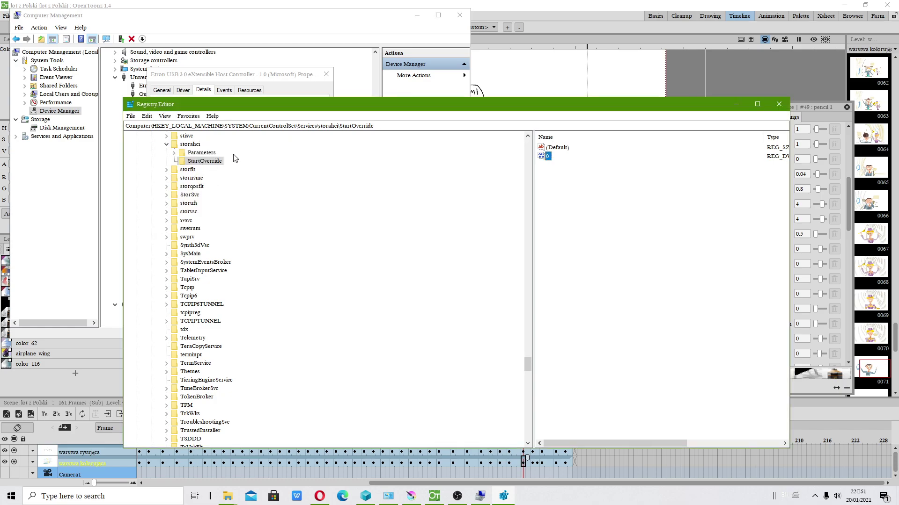
Close Registry Editor and the Etron USB 3.0 eXtensible Host Controller properties
{"action": "left_click_drag", "start_coordinate": [204, 105], "coordinate": [234, 154]}
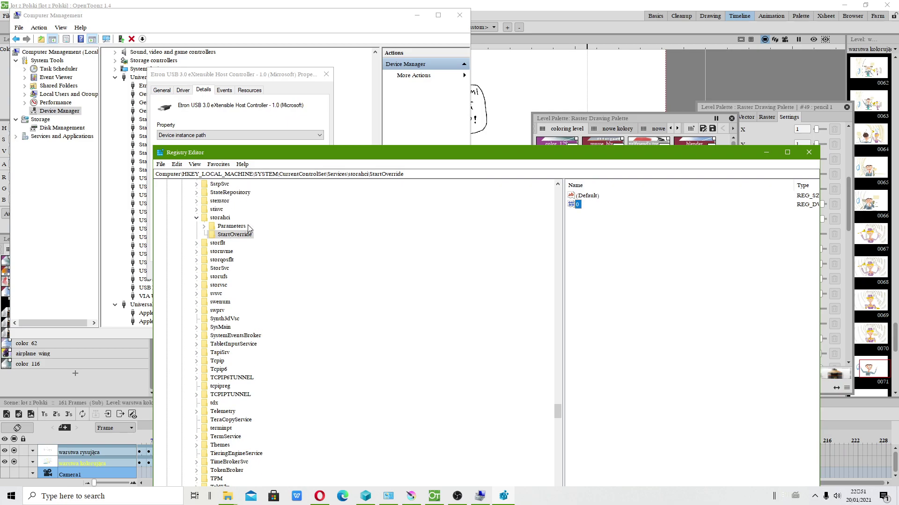
{"action": "left_click", "coordinate": [809, 152]}
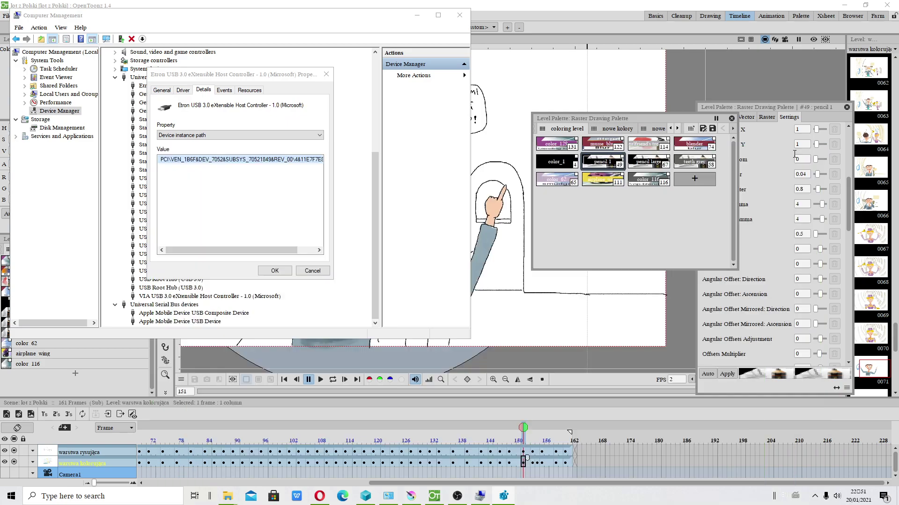
{"action": "left_click", "coordinate": [162, 90]}
{"action": "left_click", "coordinate": [326, 74]}
Expand IDE ATA/ATAPI controllers in the device list and display the AMD SATA Controller's driver properties
{"action": "scroll", "coordinate": [139, 162], "scroll_direction": "up", "scroll_amount": 6}
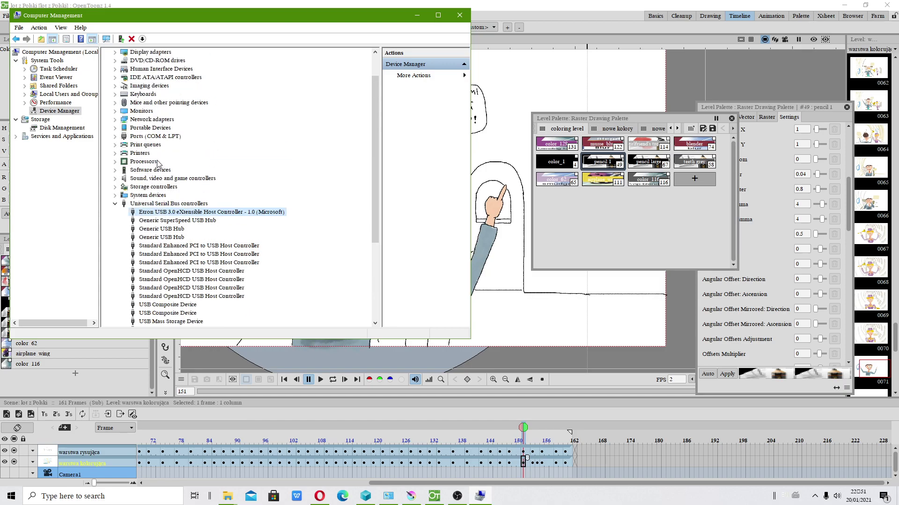
{"action": "left_click", "coordinate": [114, 112]}
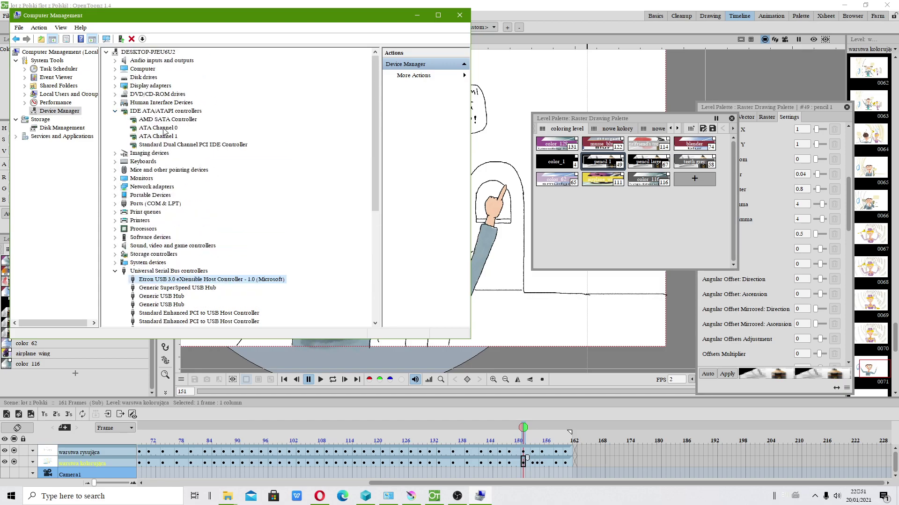
{"action": "right_click", "coordinate": [165, 121]}
{"action": "left_click", "coordinate": [190, 164]}
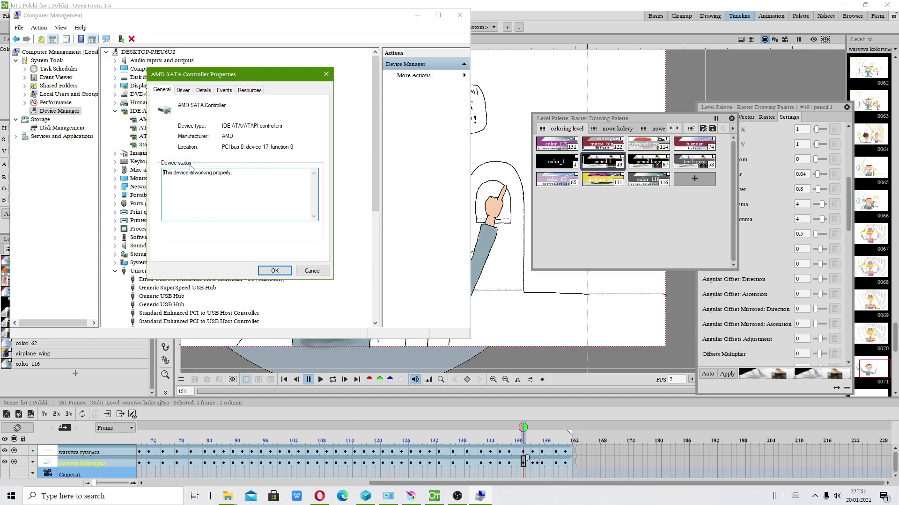
{"action": "left_click", "coordinate": [182, 91]}
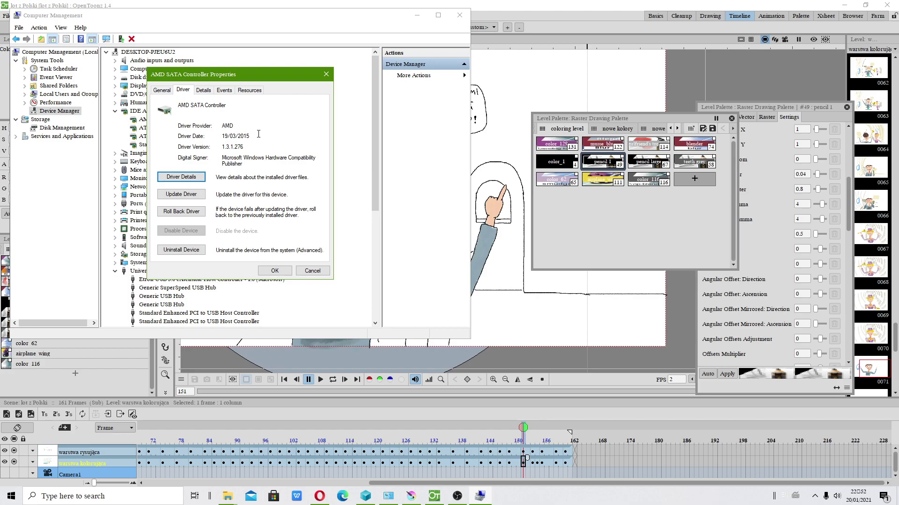
Review the AMD SATA Controller's general and driver information and close its properties
{"action": "left_click", "coordinate": [161, 91]}
{"action": "left_click", "coordinate": [183, 90]}
{"action": "left_click", "coordinate": [326, 75]}
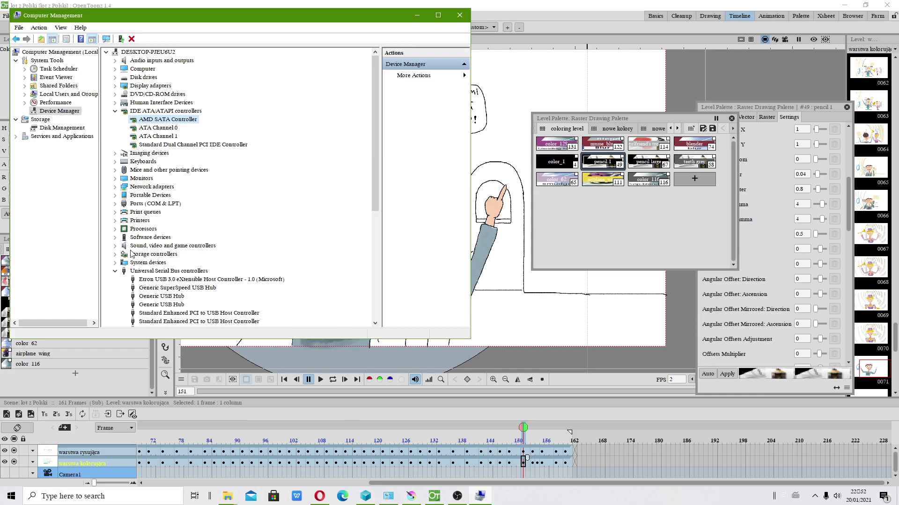
Check the power management settings of the USB Root Hub (USB 3.0) on the Etron host controller and close its properties
{"action": "scroll", "coordinate": [166, 286], "scroll_direction": "down", "scroll_amount": 8}
{"action": "scroll", "coordinate": [166, 151], "scroll_direction": "down", "scroll_amount": 8}
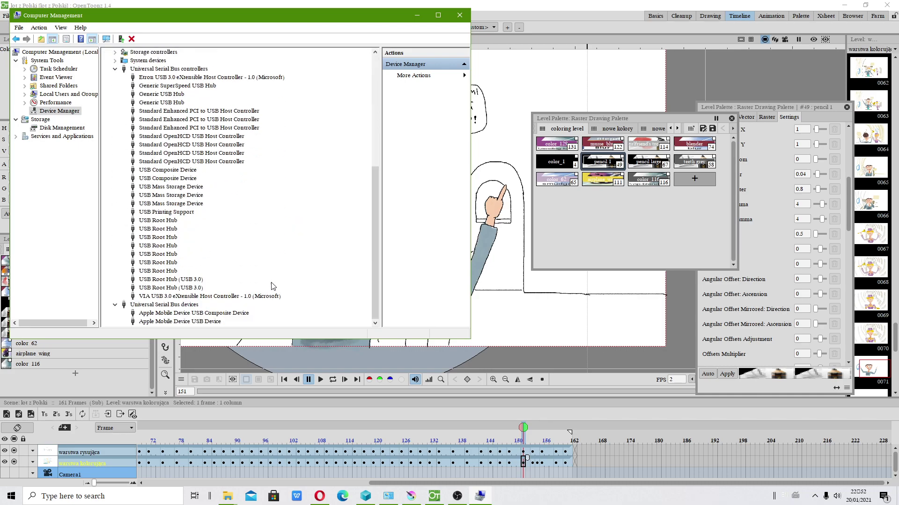
{"action": "right_click", "coordinate": [186, 287]}
{"action": "left_click", "coordinate": [224, 338]}
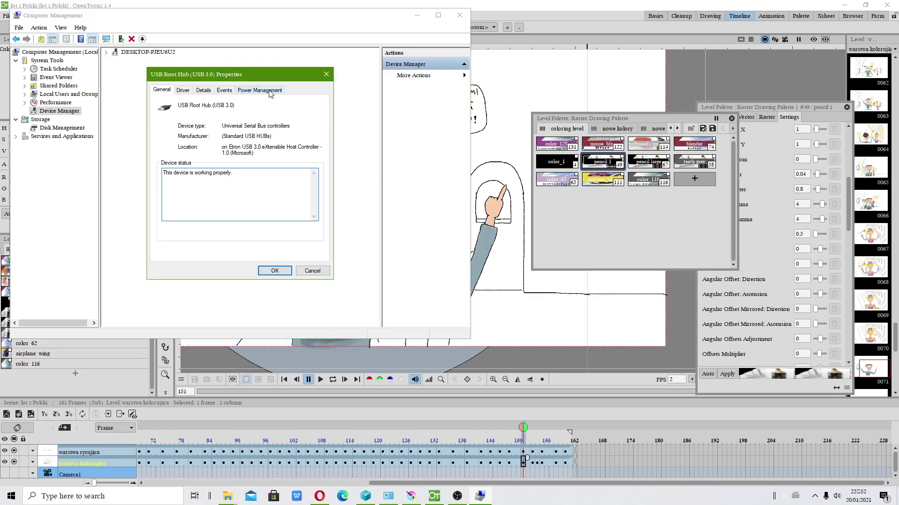
{"action": "left_click", "coordinate": [270, 91]}
{"action": "left_click", "coordinate": [327, 74]}
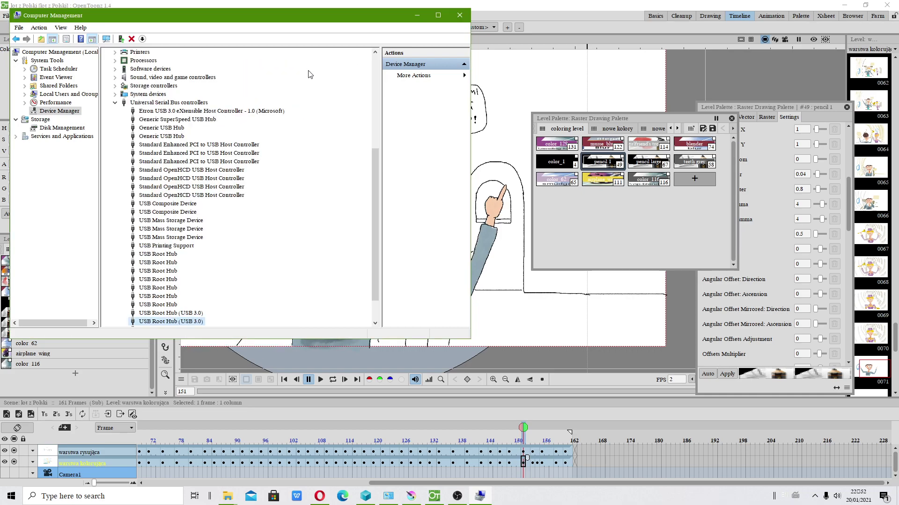
Check the power management settings of the USB Root Hub (USB 3.0) on the VIA host controller and close its properties
{"action": "right_click", "coordinate": [182, 319]}
{"action": "left_click", "coordinate": [198, 371]}
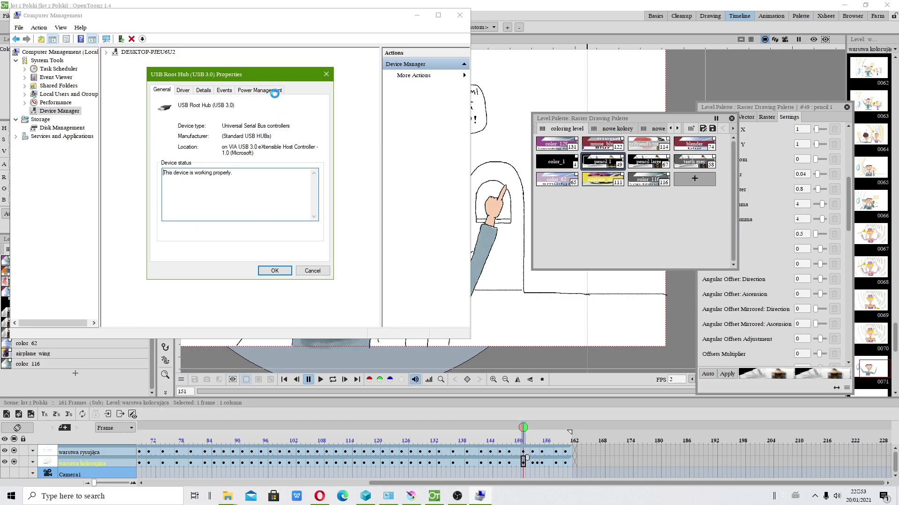
{"action": "left_click", "coordinate": [262, 90]}
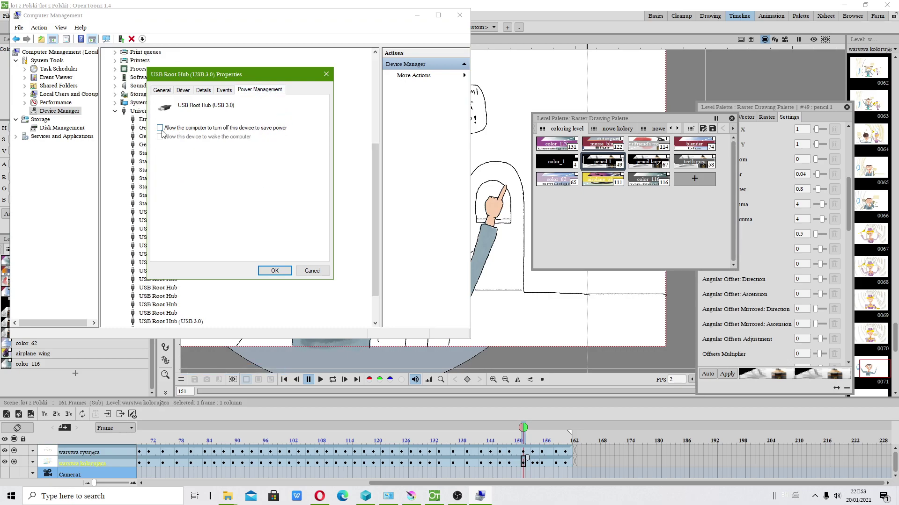
{"action": "left_click", "coordinate": [325, 75]}
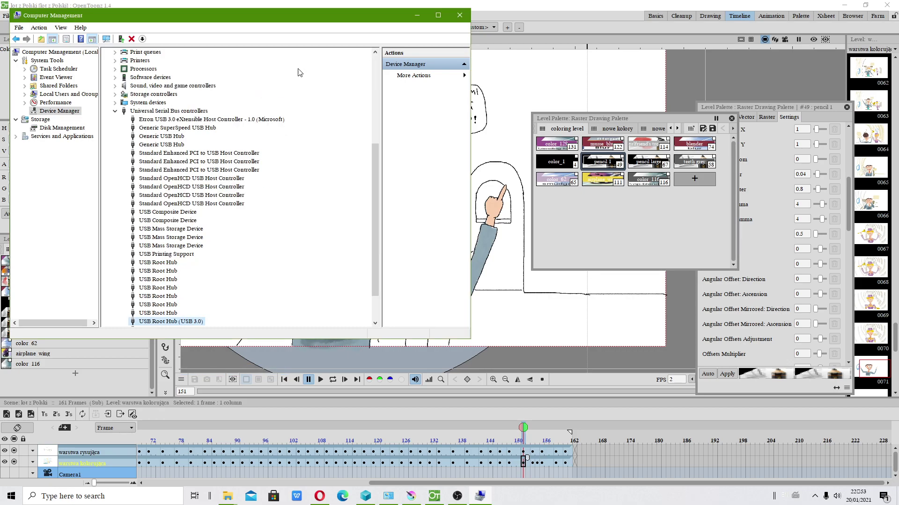
Switch to File Explorer at This PC and open the windows 10 1903 (L:) drive
{"action": "left_click", "coordinate": [70, 426]}
{"action": "left_click", "coordinate": [11, 496]}
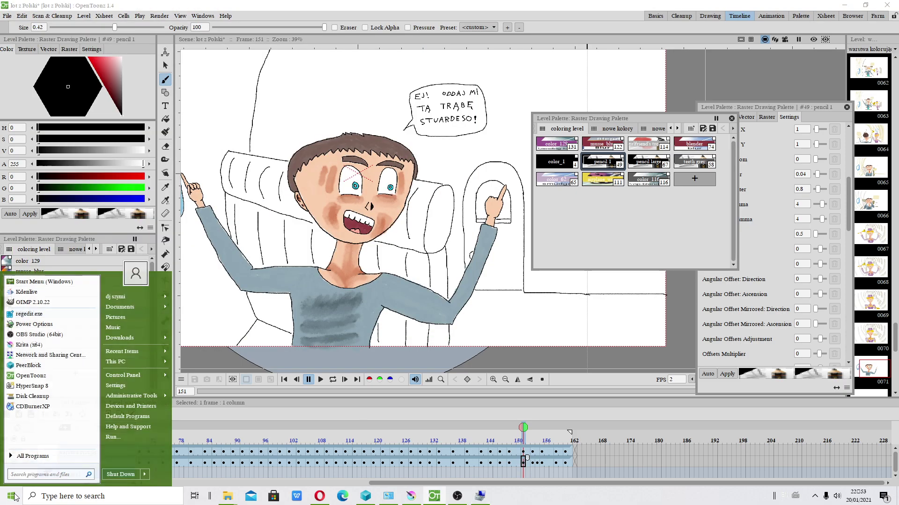
{"action": "left_click", "coordinate": [150, 360]}
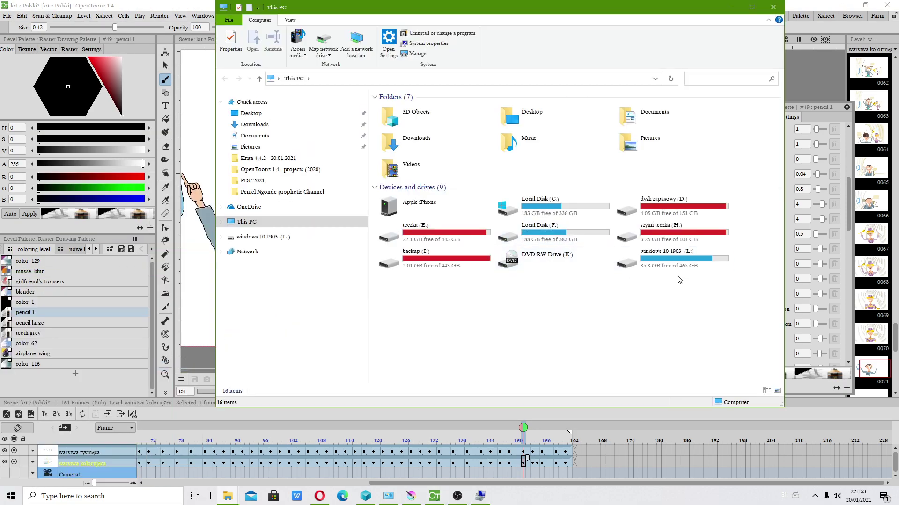
{"action": "double_click", "coordinate": [673, 267]}
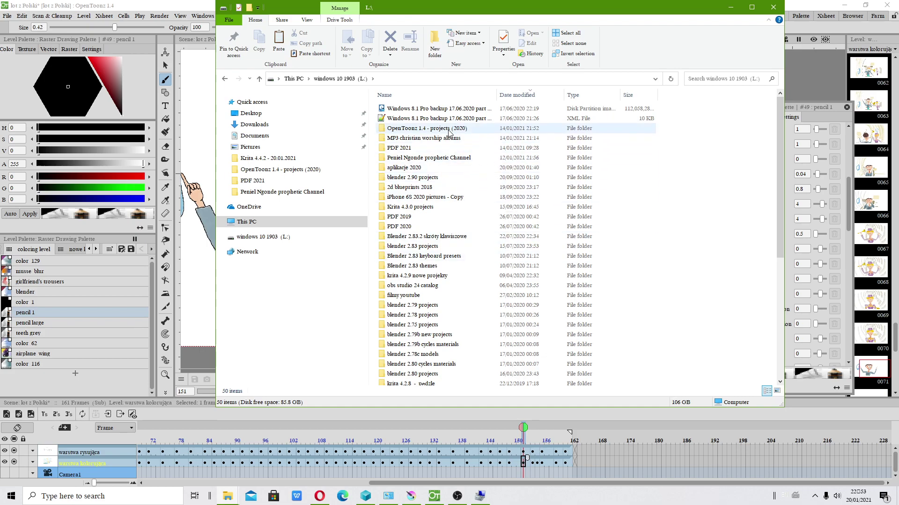
Sort the L: drive's contents by name and open the OpenToonz 1.4 - projects (2020) folder
{"action": "scroll", "coordinate": [461, 201], "scroll_direction": "down", "scroll_amount": 4}
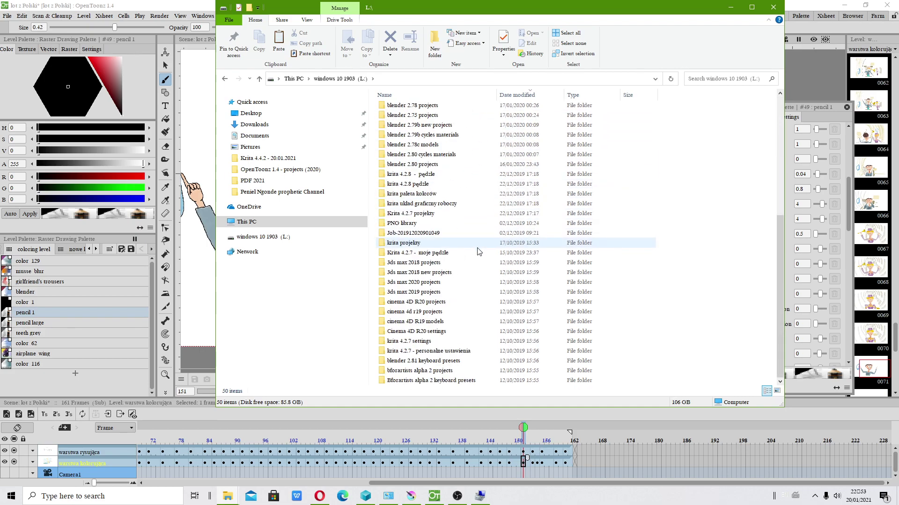
{"action": "right_click", "coordinate": [736, 231]}
{"action": "left_click", "coordinate": [758, 405]}
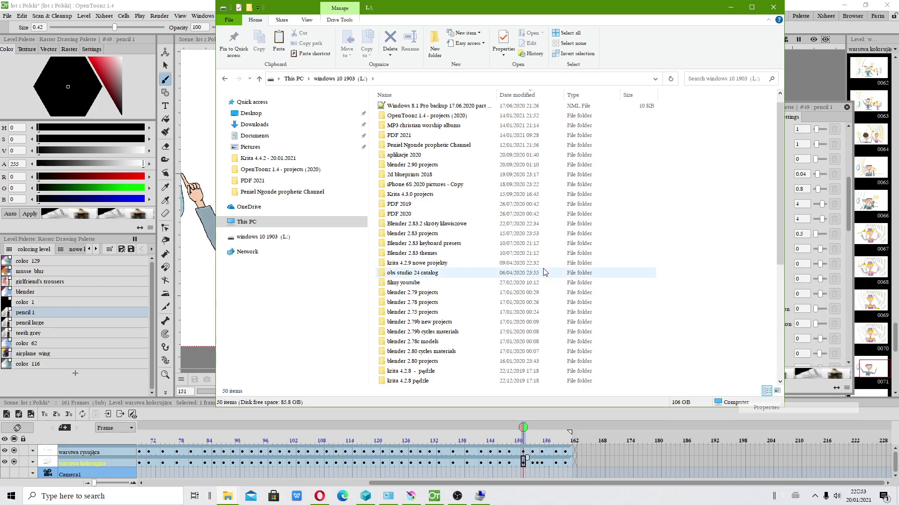
{"action": "scroll", "coordinate": [468, 274], "scroll_direction": "up", "scroll_amount": 4}
{"action": "left_click", "coordinate": [381, 96]}
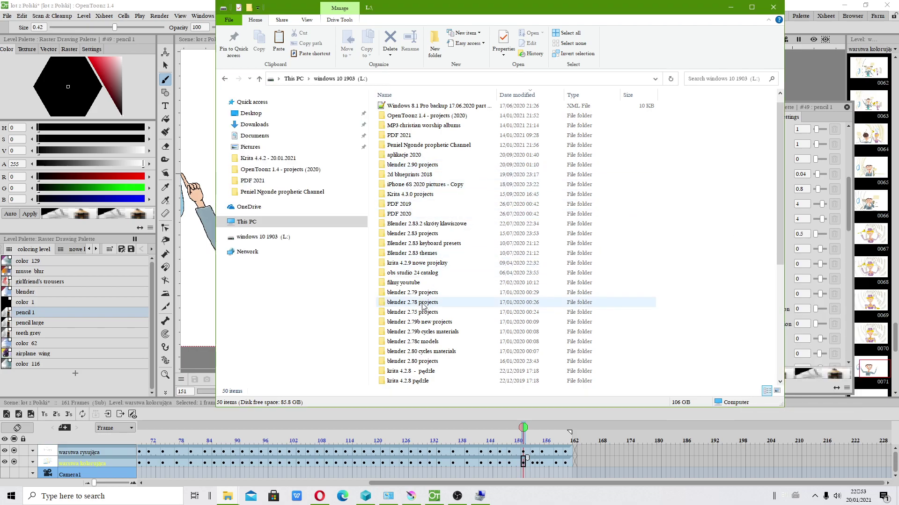
{"action": "scroll", "coordinate": [421, 309], "scroll_direction": "down", "scroll_amount": 7}
{"action": "scroll", "coordinate": [464, 337], "scroll_direction": "up", "scroll_amount": 6}
{"action": "left_click", "coordinate": [417, 94]}
{"action": "scroll", "coordinate": [417, 229], "scroll_direction": "down", "scroll_amount": 4}
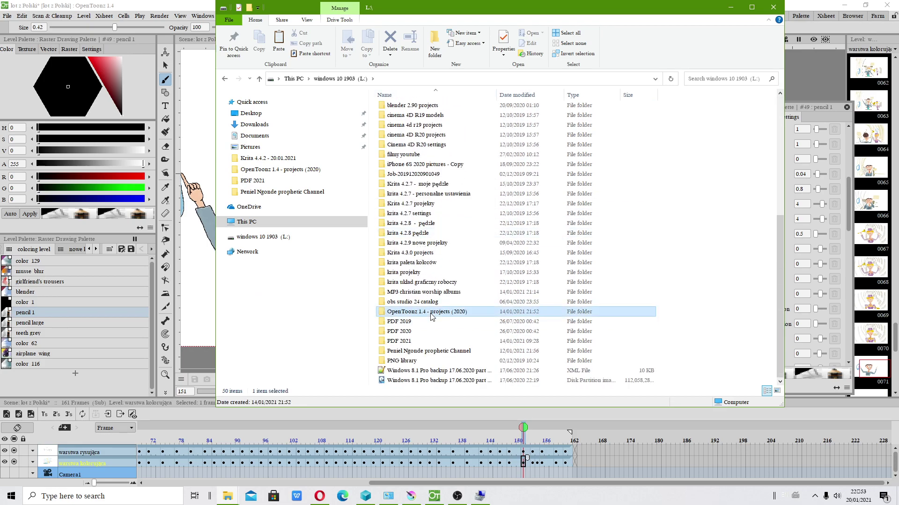
{"action": "double_click", "coordinate": [431, 315]}
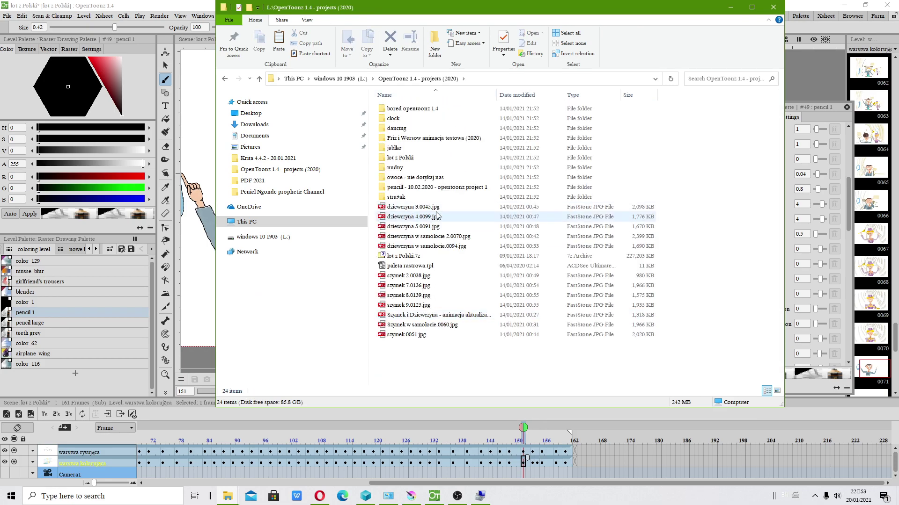
Check the properties of the lot z Polski folder on the L: drive and delete the folder
{"action": "left_click", "coordinate": [396, 159]}
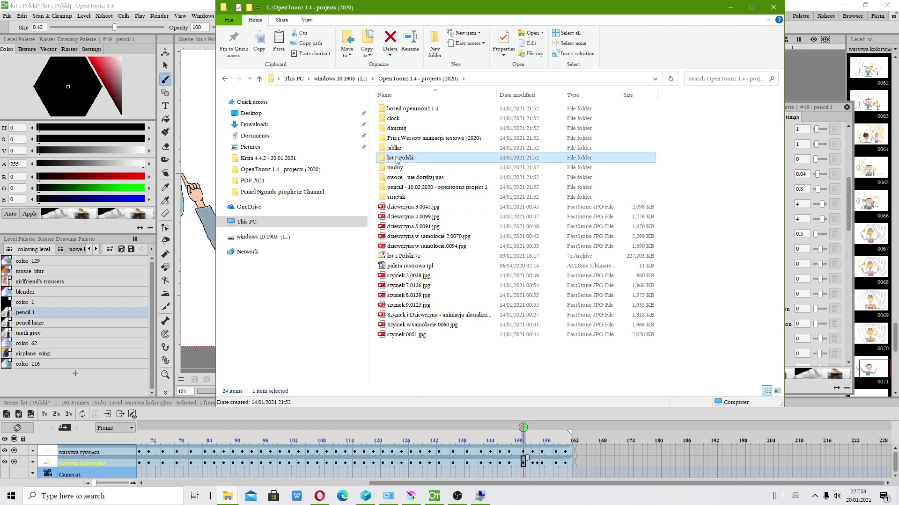
{"action": "right_click", "coordinate": [397, 160]}
{"action": "left_click", "coordinate": [454, 480]}
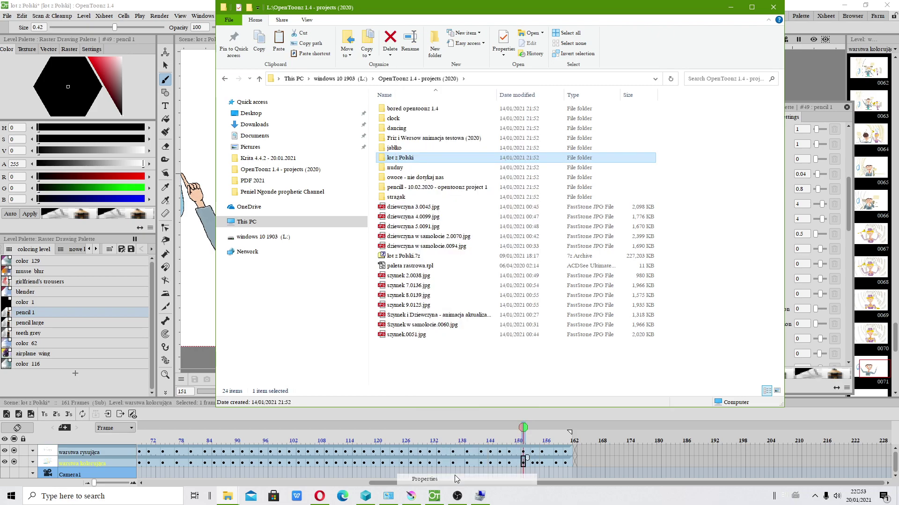
{"action": "left_click", "coordinate": [560, 163]}
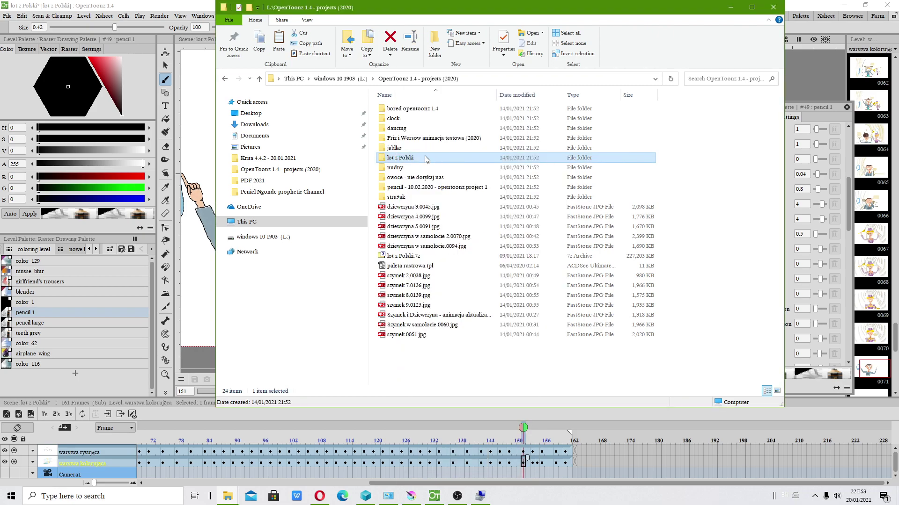
{"action": "key", "text": "Delete"}
Open OpenToonz 1.4 - projects (2020) on the backup (I:) drive in a new Explorer window and copy its lot z Polski folder
{"action": "left_click", "coordinate": [11, 496]}
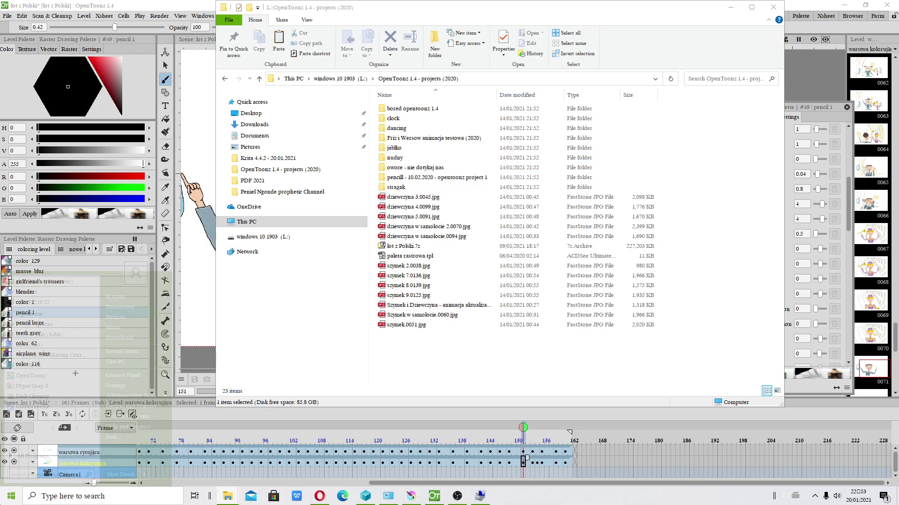
{"action": "left_click", "coordinate": [145, 362]}
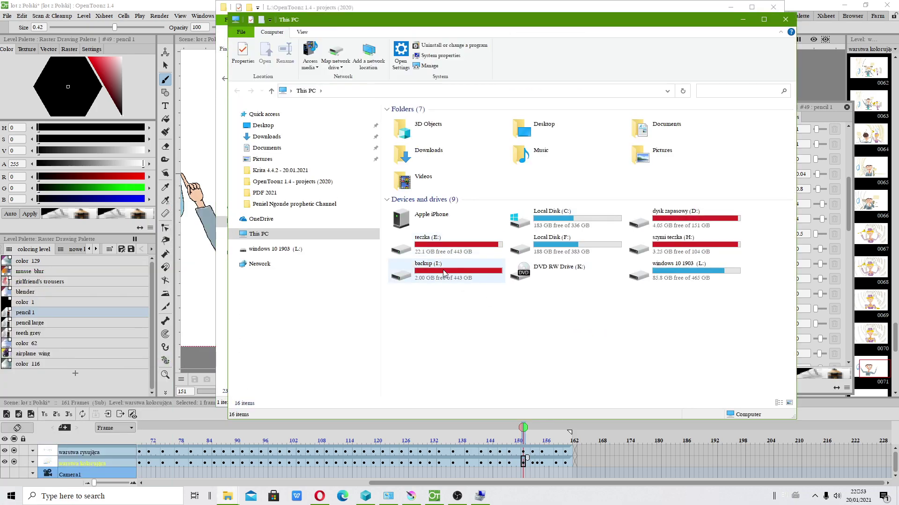
{"action": "double_click", "coordinate": [444, 273]}
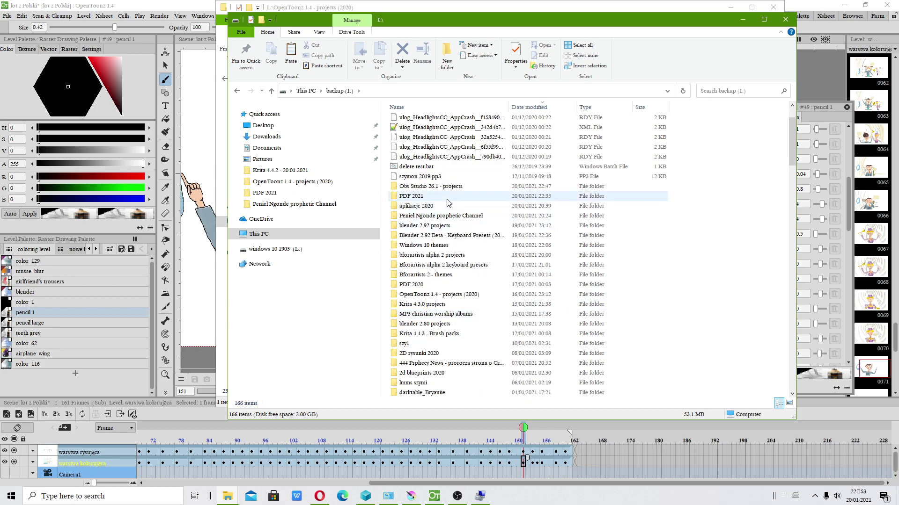
{"action": "double_click", "coordinate": [421, 295]}
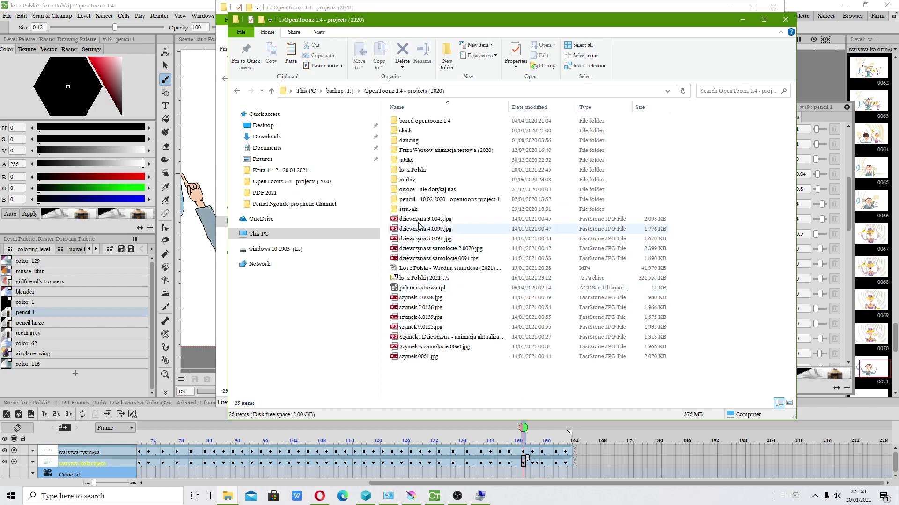
{"action": "right_click", "coordinate": [417, 171]}
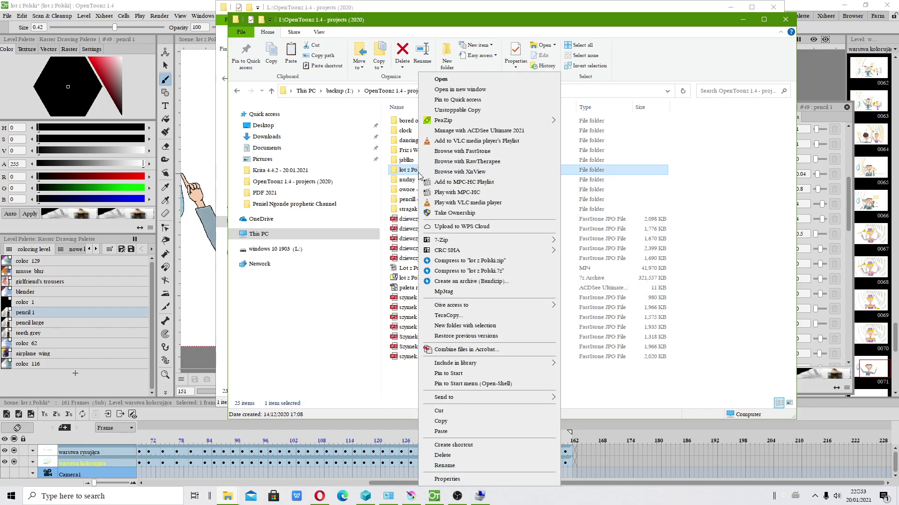
{"action": "left_click", "coordinate": [439, 425]}
Examine the contents of the backup lot z Polski folder and its lot z Polski subfolder, and return to the projects folder
{"action": "double_click", "coordinate": [431, 170]}
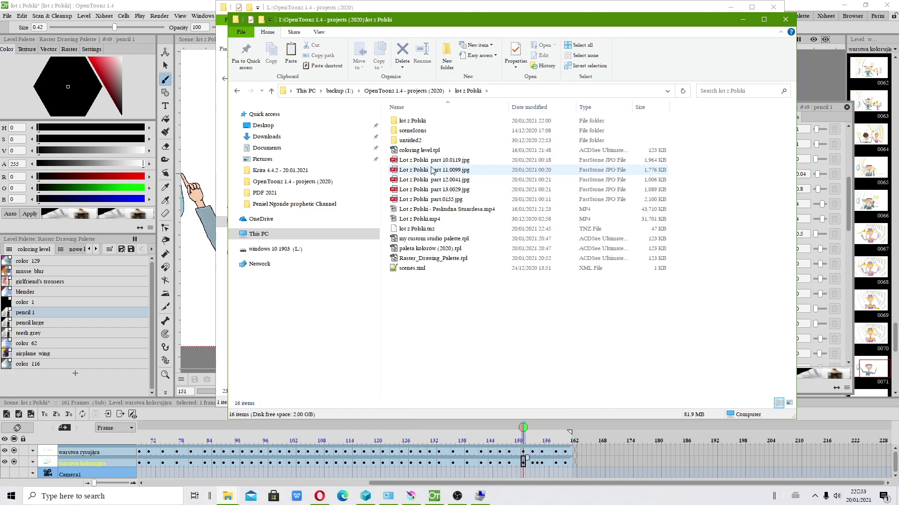
{"action": "double_click", "coordinate": [411, 121]}
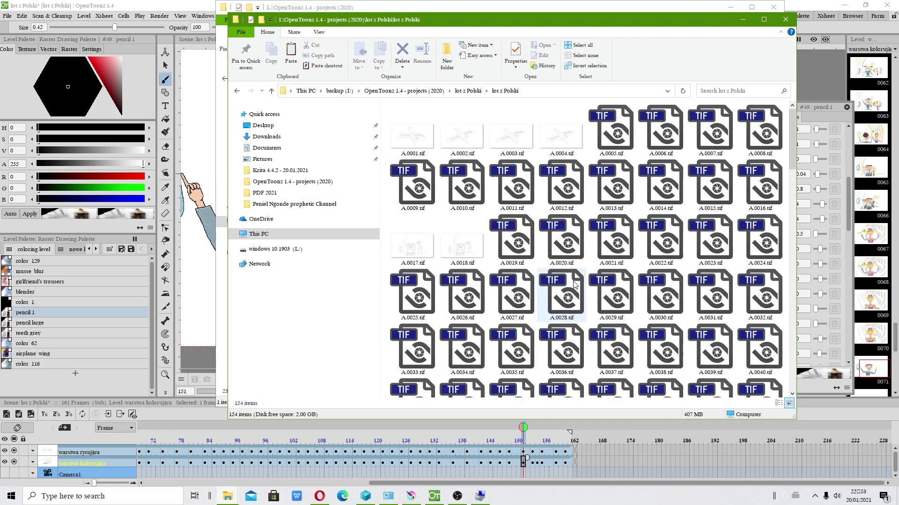
{"action": "left_click", "coordinate": [237, 92]}
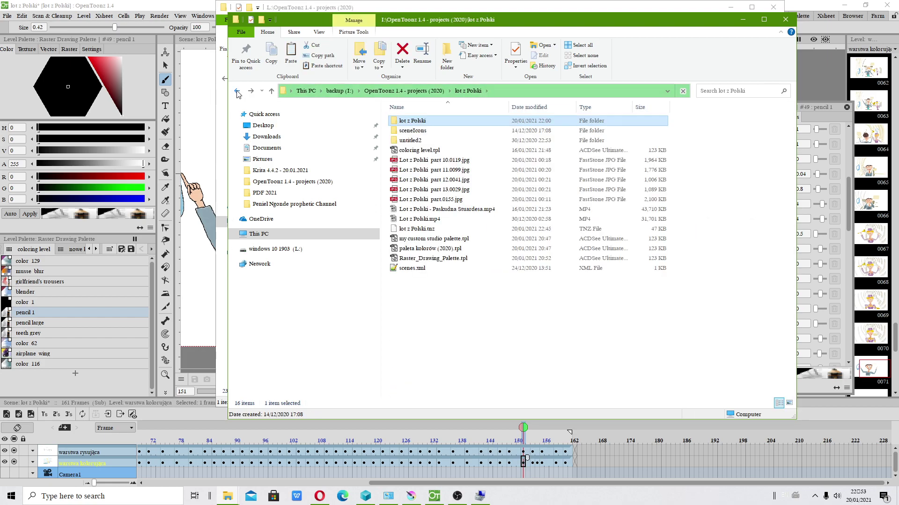
{"action": "left_click", "coordinate": [237, 93]}
Copy the backup lot z Polski folder into OpenToonz 1.4 - projects (2020) on the L: drive, using Explorer for the transfer
{"action": "right_click", "coordinate": [423, 172]}
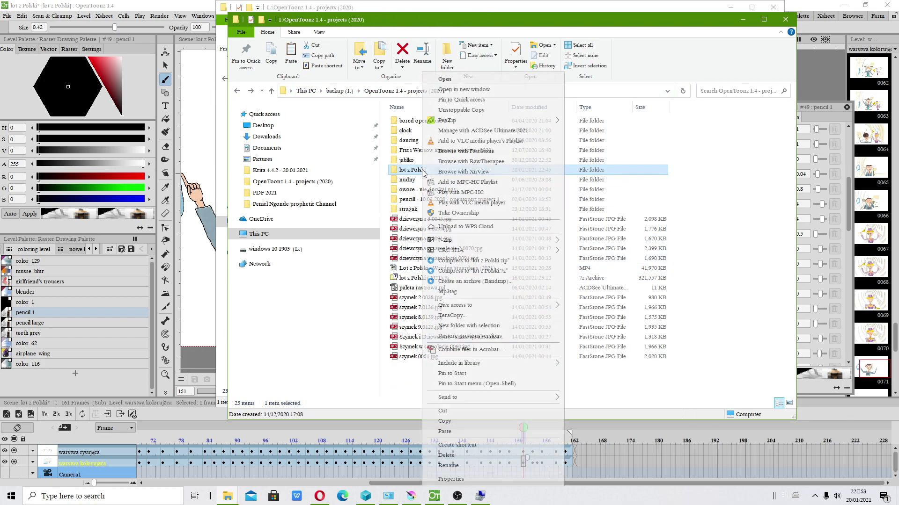
{"action": "left_click", "coordinate": [445, 422]}
{"action": "left_click", "coordinate": [743, 20]}
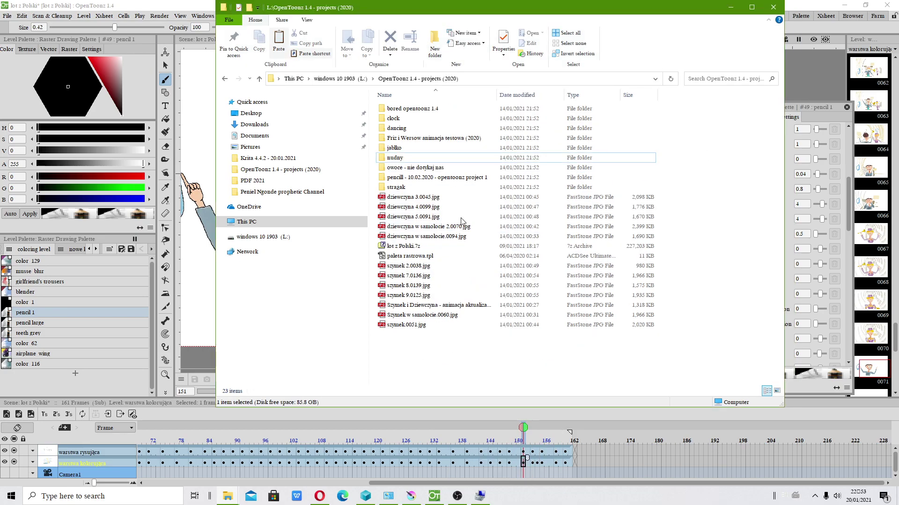
{"action": "right_click", "coordinate": [432, 343]}
{"action": "left_click", "coordinate": [449, 237]}
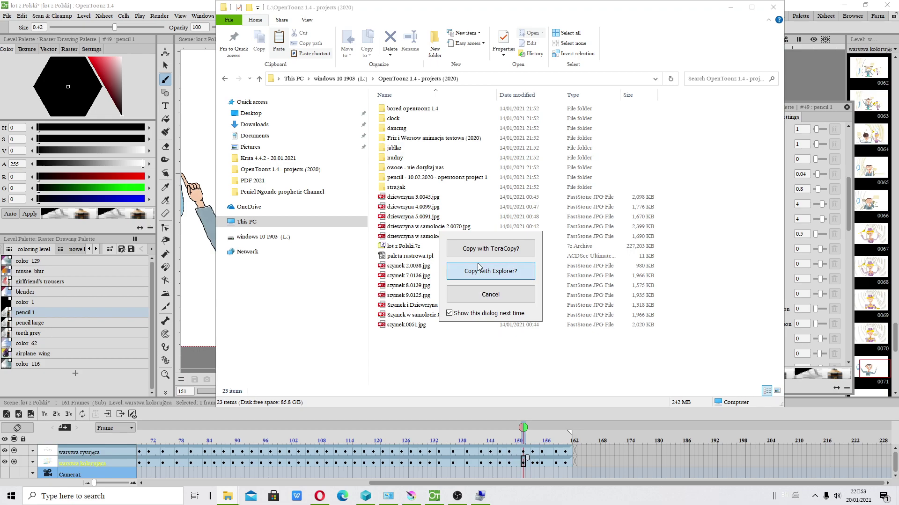
{"action": "left_click", "coordinate": [478, 269]}
{"action": "left_click", "coordinate": [460, 265]}
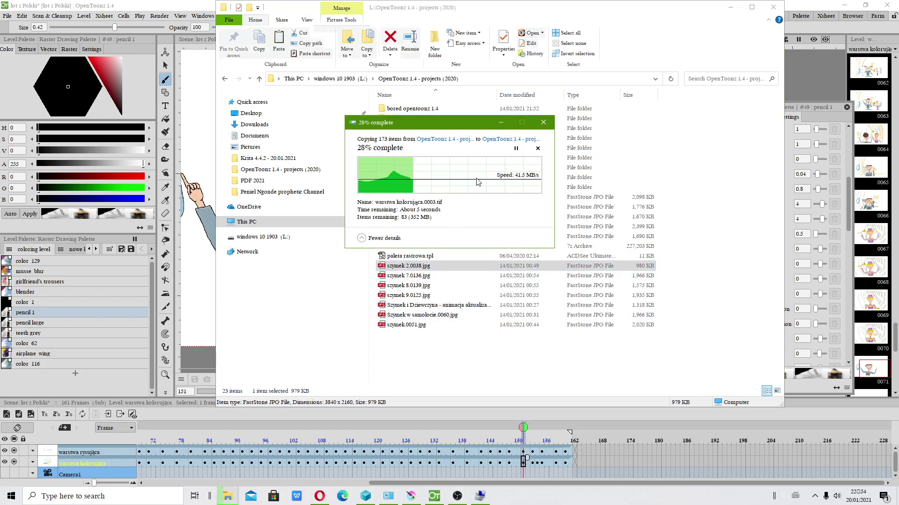
Try to copy the prophetic Channel folder from the backup (I:) drive to the L: drive, using TeraCopy for the transfer
{"action": "left_click", "coordinate": [300, 79]}
{"action": "left_click", "coordinate": [428, 259]}
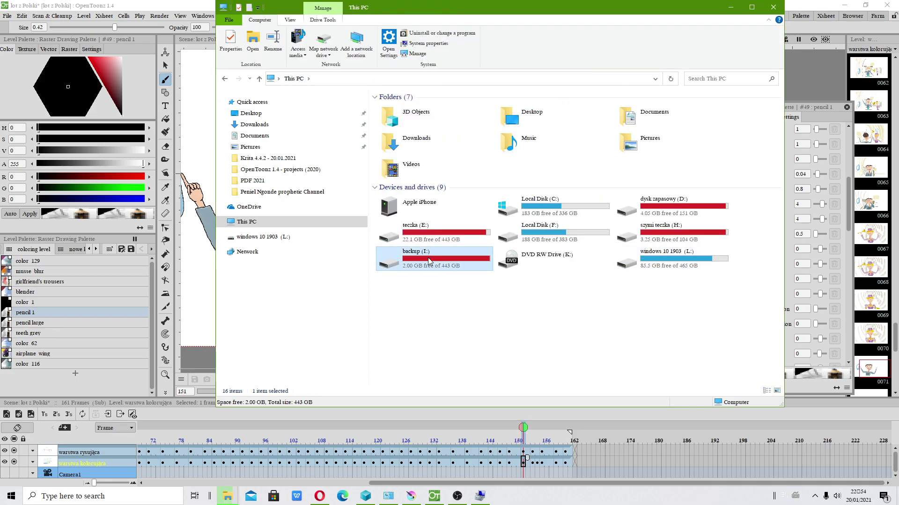
{"action": "double_click", "coordinate": [428, 258]}
{"action": "right_click", "coordinate": [424, 255]}
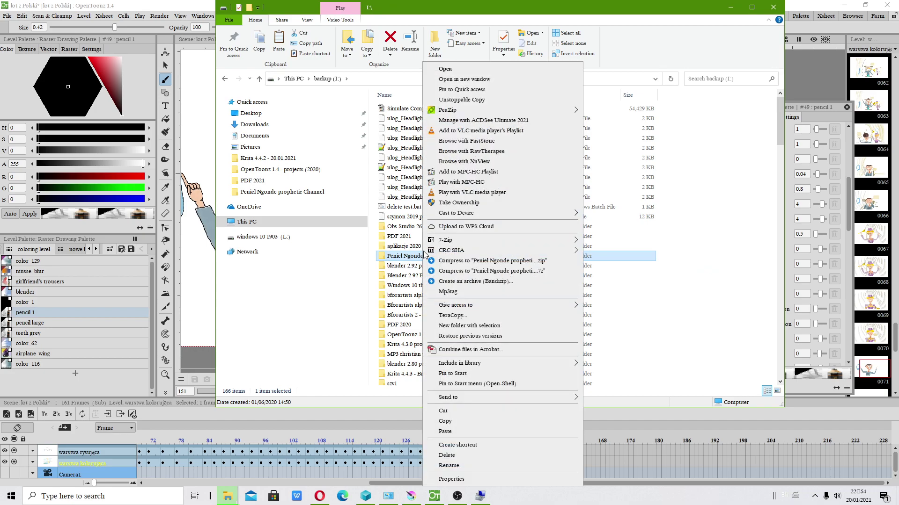
{"action": "left_click", "coordinate": [447, 421]}
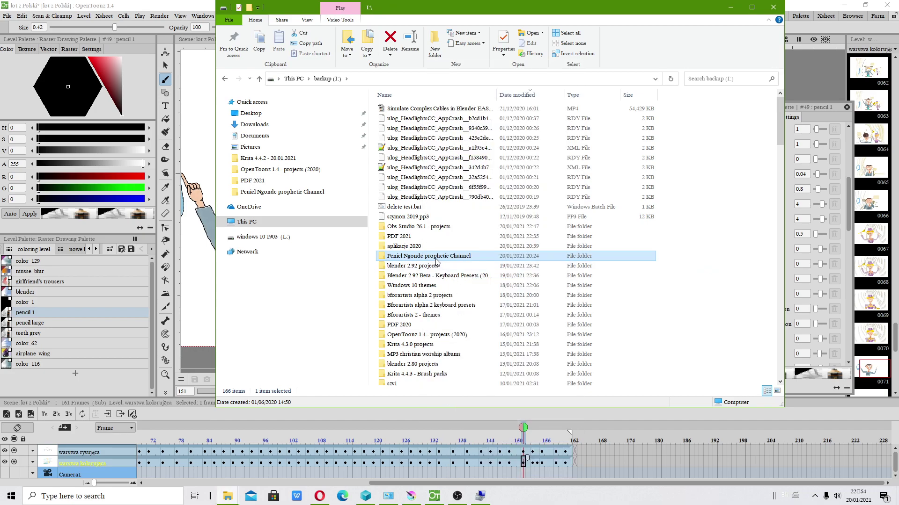
{"action": "left_click", "coordinate": [294, 79]}
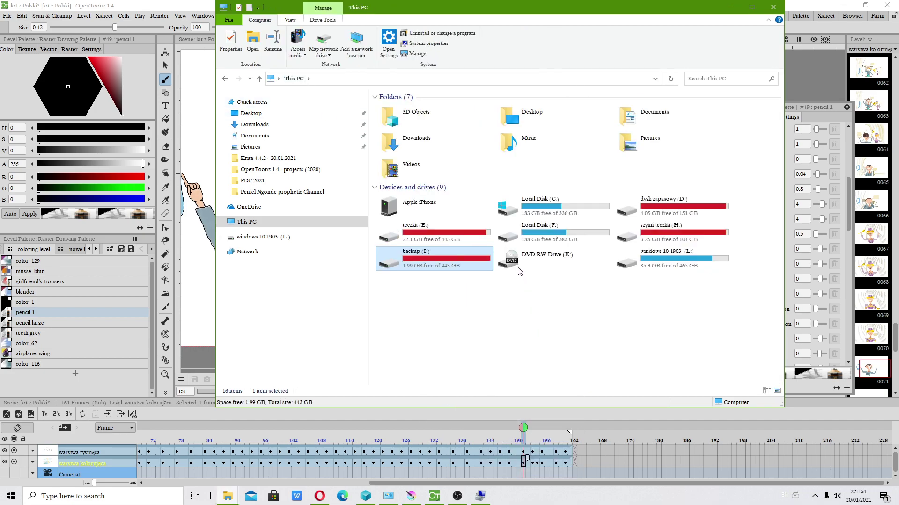
{"action": "double_click", "coordinate": [656, 264]}
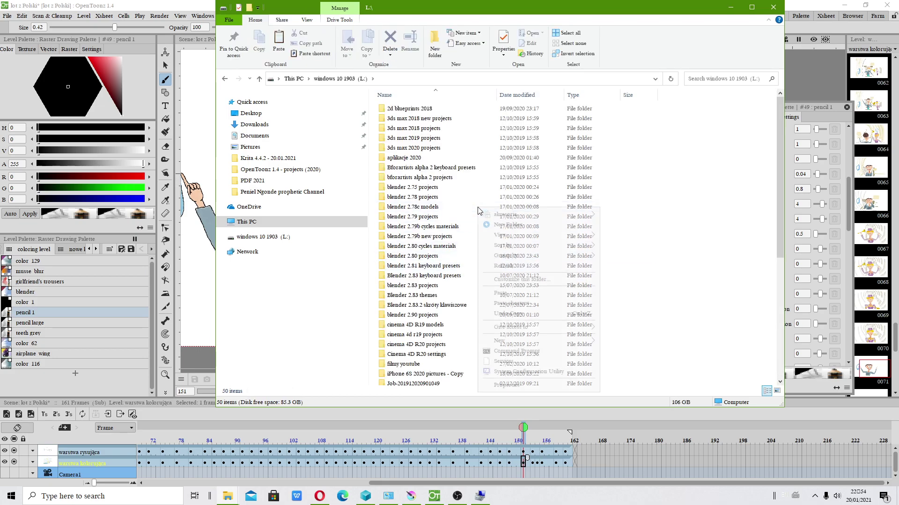
{"action": "right_click", "coordinate": [477, 209]}
{"action": "left_click", "coordinate": [500, 293]}
{"action": "left_click", "coordinate": [532, 297]}
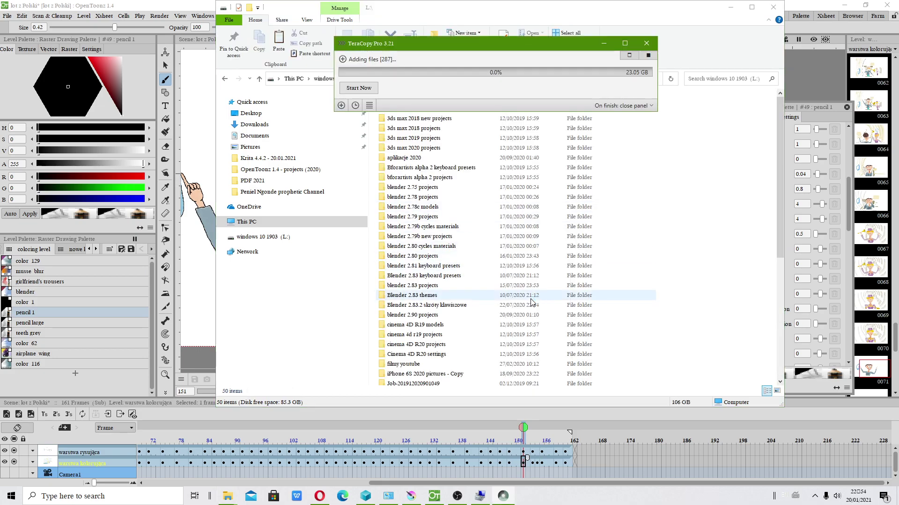
{"action": "left_click", "coordinate": [510, 223]}
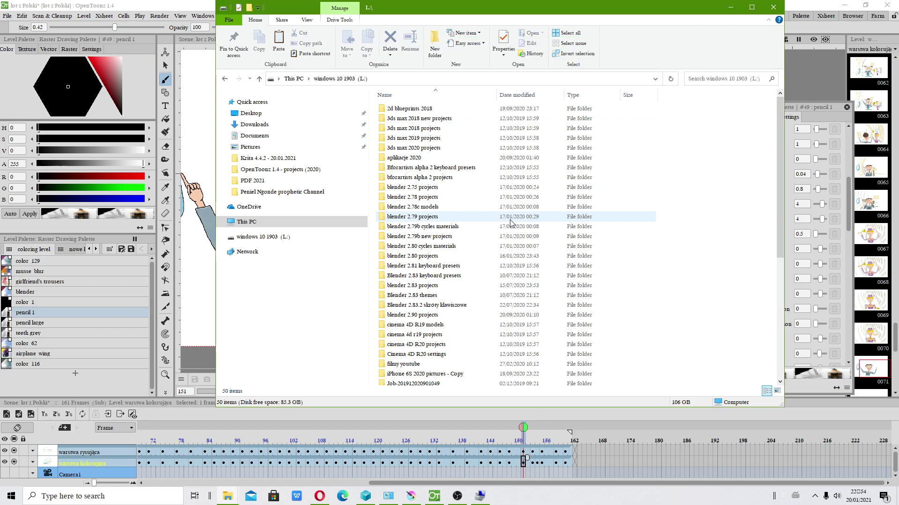
Refresh the L: drive listing, return to This PC and check the list of disks that can be safely hot-swapped
{"action": "right_click", "coordinate": [669, 203]}
{"action": "left_click", "coordinate": [683, 260]}
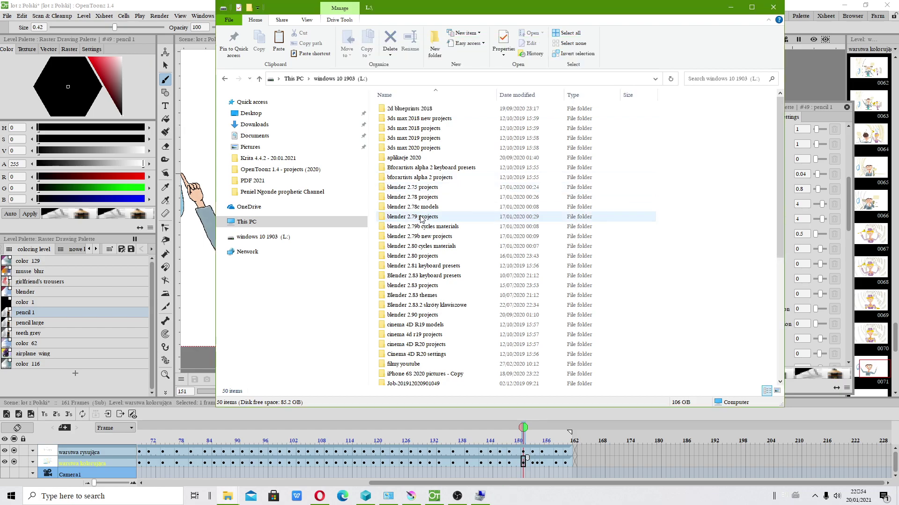
{"action": "left_click", "coordinate": [294, 78]}
{"action": "left_click", "coordinate": [815, 496]}
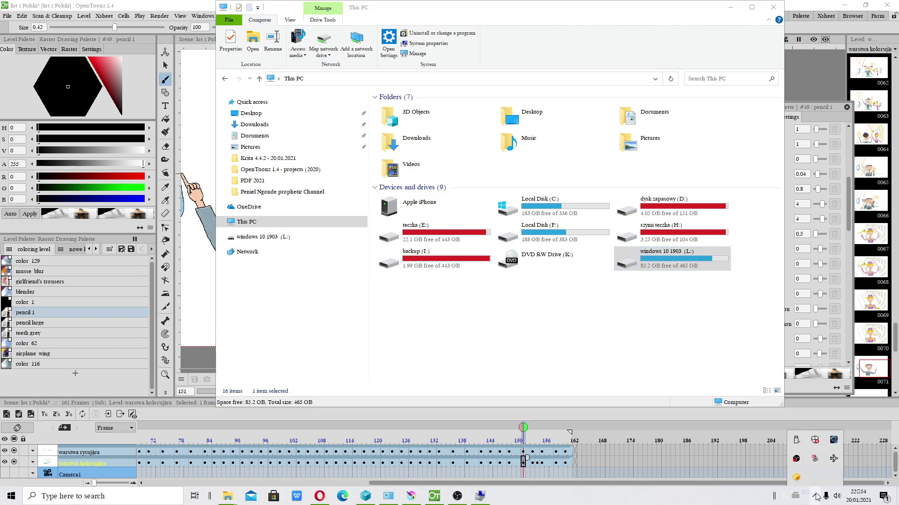
{"action": "left_click", "coordinate": [815, 459]}
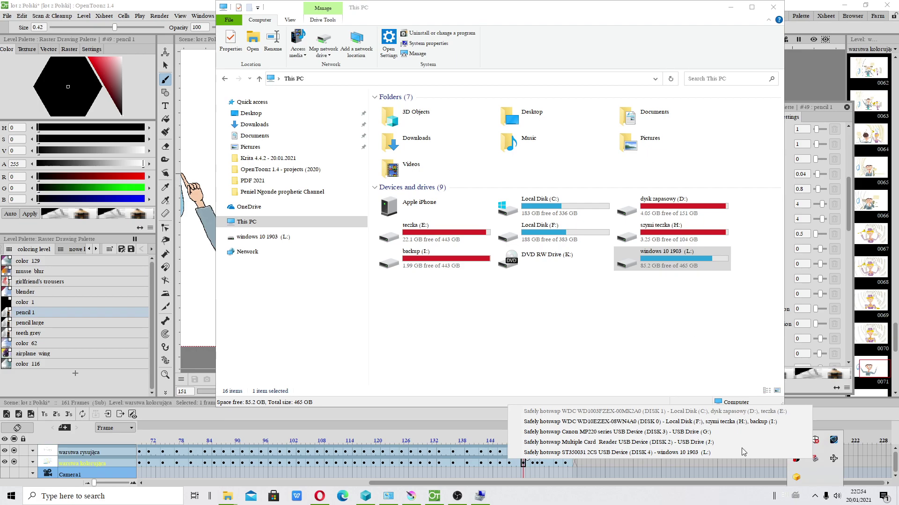
{"action": "left_click", "coordinate": [671, 260]}
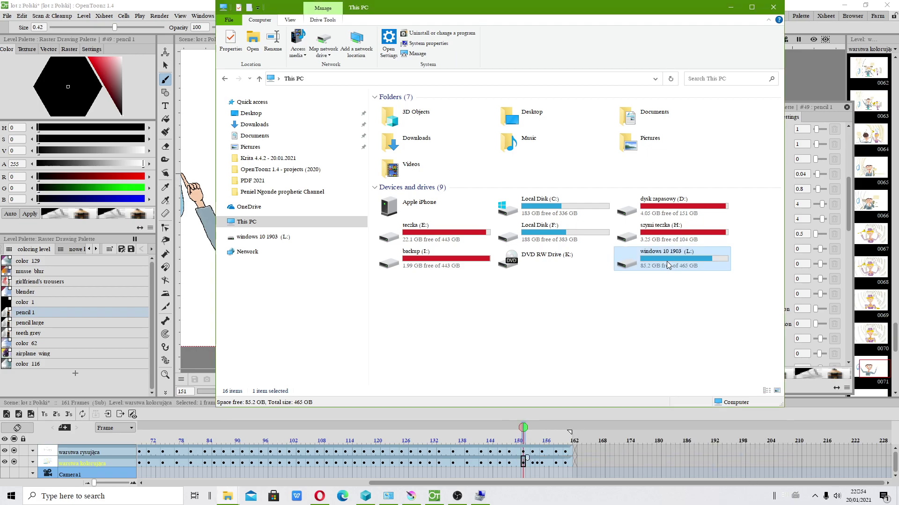
Look inside the Krita 4.3.0 projects folder on the L: drive
{"action": "double_click", "coordinate": [671, 261]}
{"action": "scroll", "coordinate": [420, 318], "scroll_direction": "down", "scroll_amount": 3}
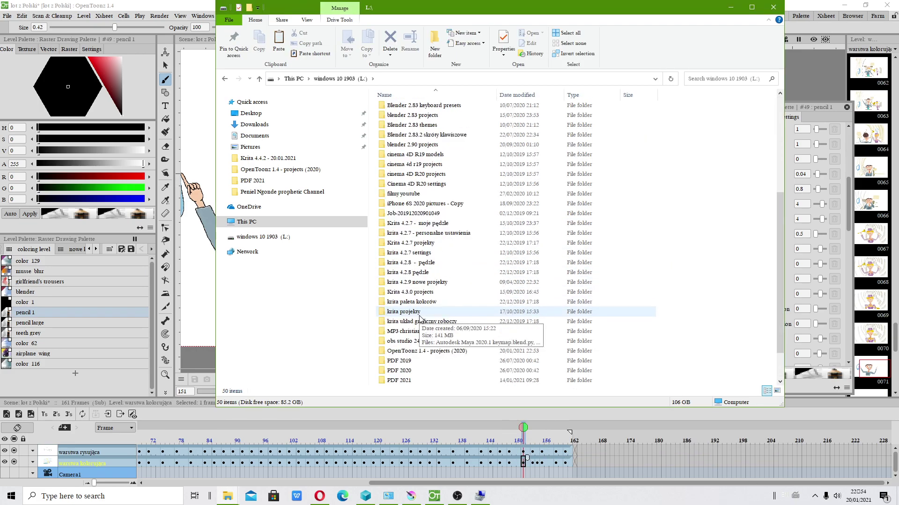
{"action": "double_click", "coordinate": [428, 293]}
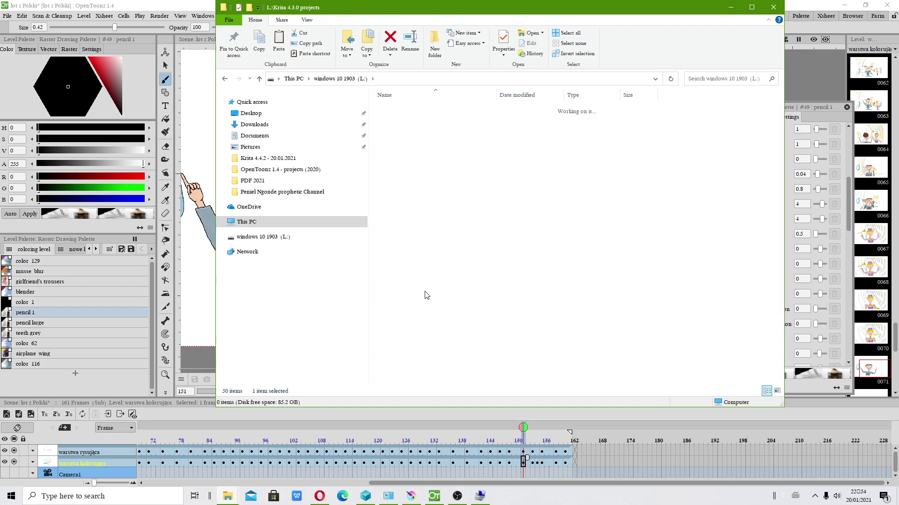
Open Krita 4.3.0 projects on the backup (I:) drive and copy all of its contents
{"action": "left_click", "coordinate": [294, 79]}
{"action": "double_click", "coordinate": [452, 268]}
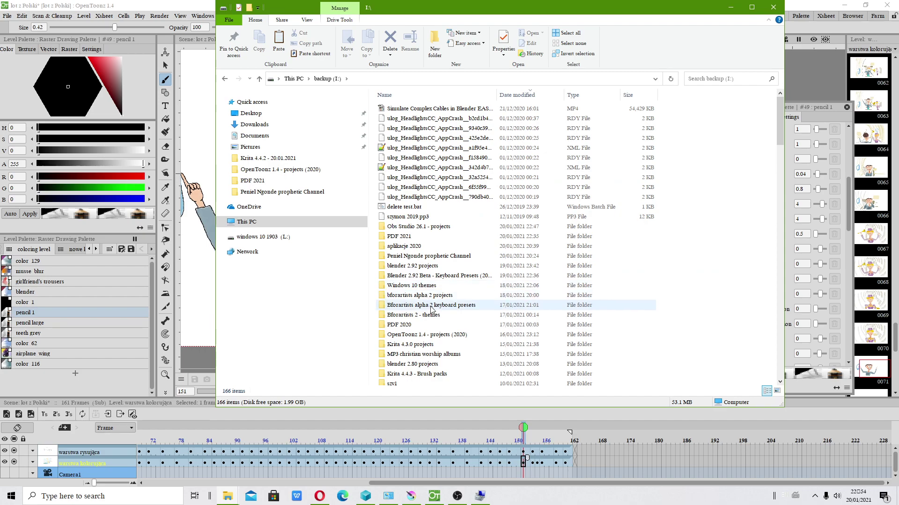
{"action": "double_click", "coordinate": [412, 344]}
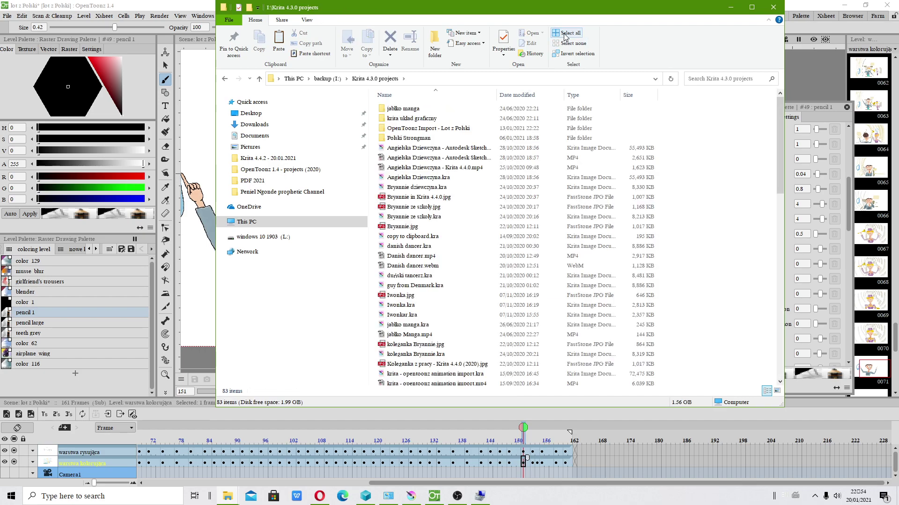
{"action": "left_click", "coordinate": [565, 33]}
{"action": "left_click", "coordinate": [257, 47]}
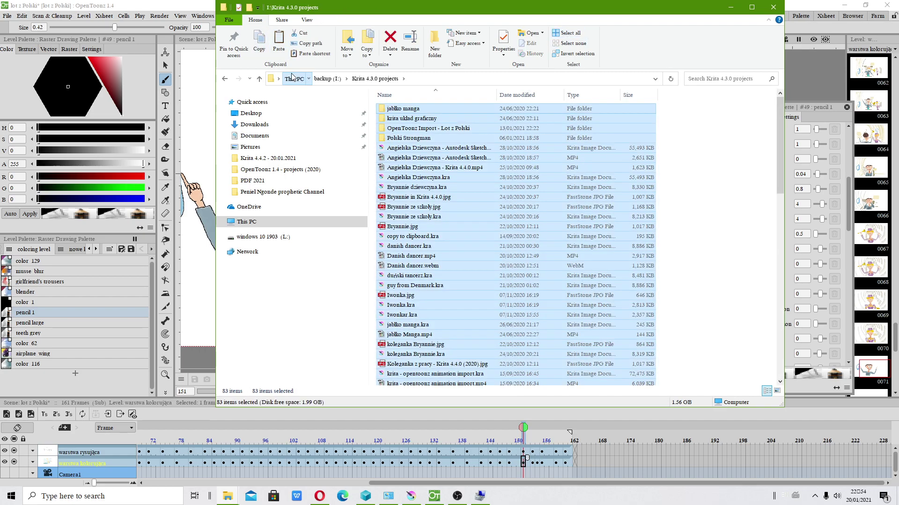
Paste the copied Krita files into Krita 4.3.0 projects on the L: drive, using Explorer for the transfer
{"action": "left_click", "coordinate": [294, 79]}
{"action": "left_click", "coordinate": [655, 263]}
{"action": "double_click", "coordinate": [655, 262]}
{"action": "scroll", "coordinate": [429, 280], "scroll_direction": "down", "scroll_amount": 5}
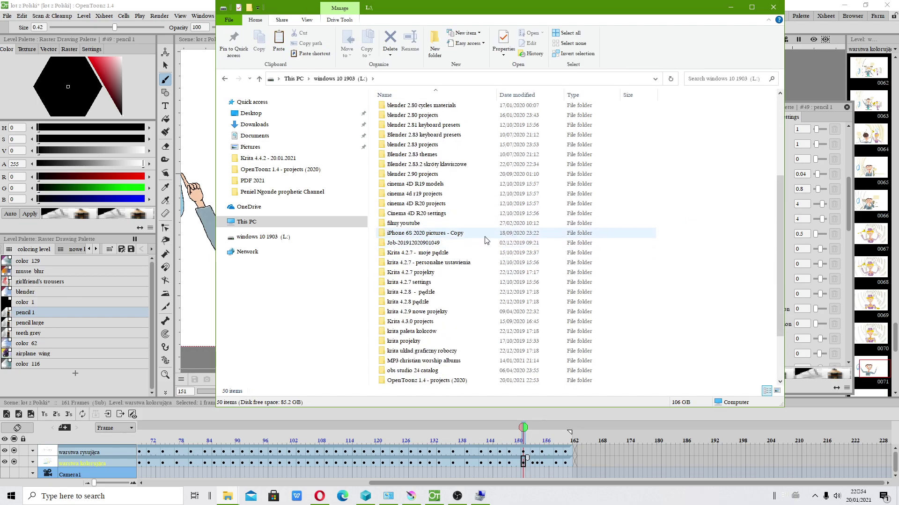
{"action": "double_click", "coordinate": [421, 292]}
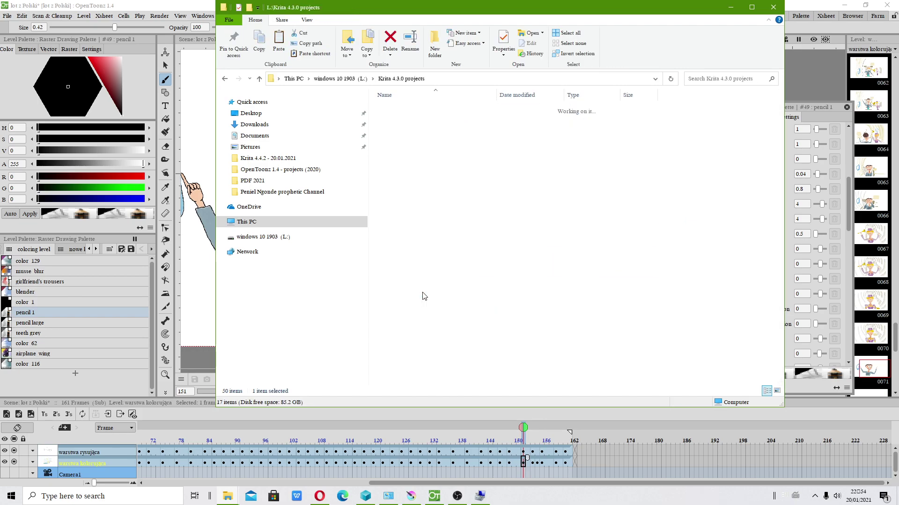
{"action": "right_click", "coordinate": [484, 174]}
{"action": "left_click", "coordinate": [505, 253]}
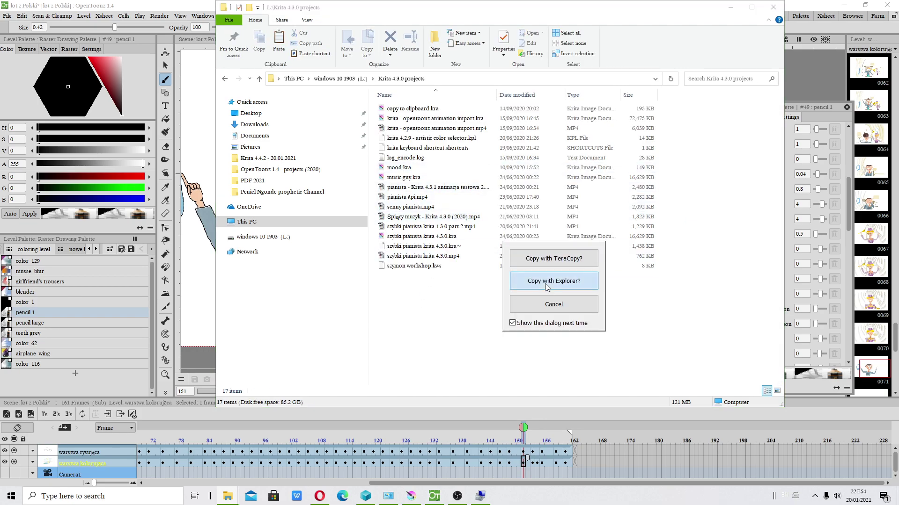
{"action": "left_click", "coordinate": [547, 284]}
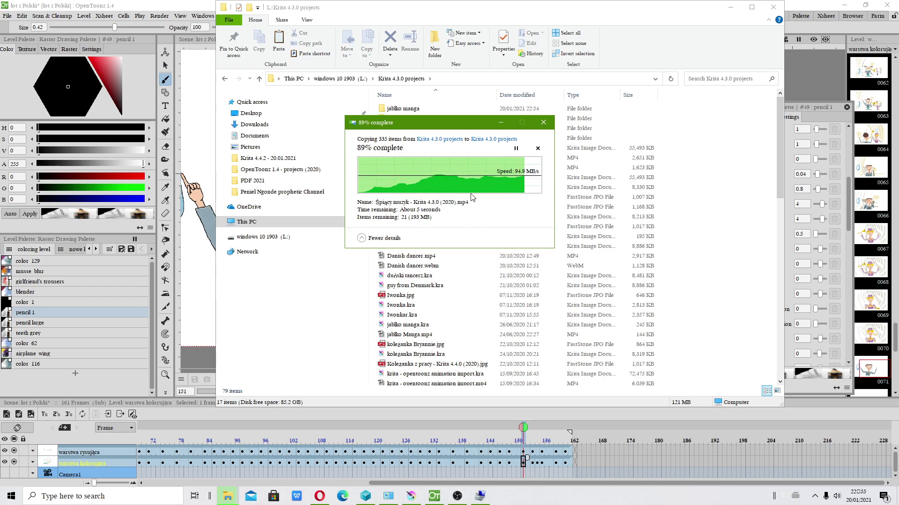
{"action": "left_click", "coordinate": [420, 177]}
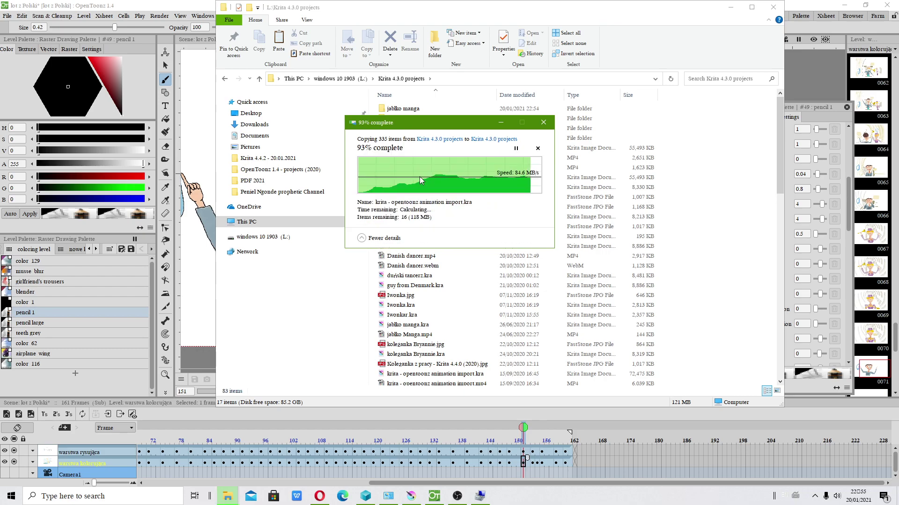
Open the backup (I:) drive and select the blender 2.92 projects and Blender 2.92 Beta - Keyboard Presets folders
{"action": "left_click", "coordinate": [293, 78]}
{"action": "double_click", "coordinate": [457, 258]}
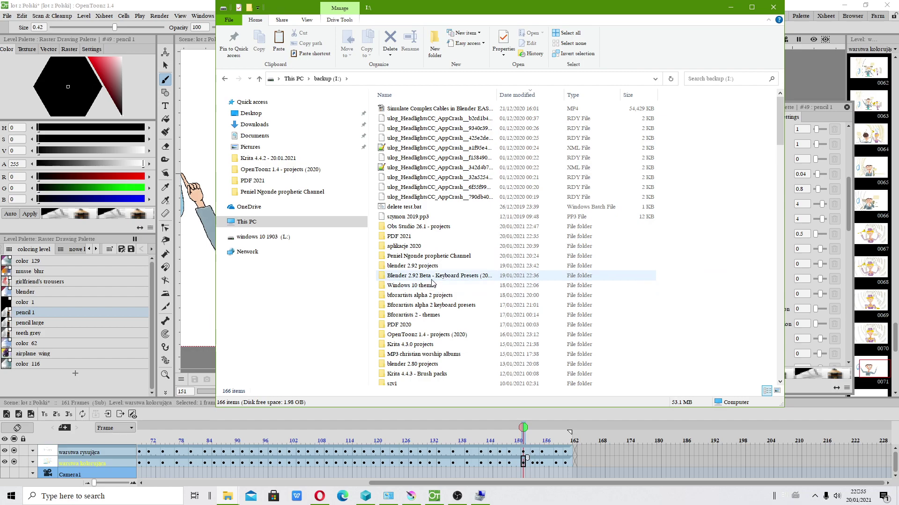
{"action": "right_click", "coordinate": [422, 265]}
{"action": "key", "text": "Escape"}
{"action": "left_click", "coordinate": [384, 275], "text": "ctrl"}
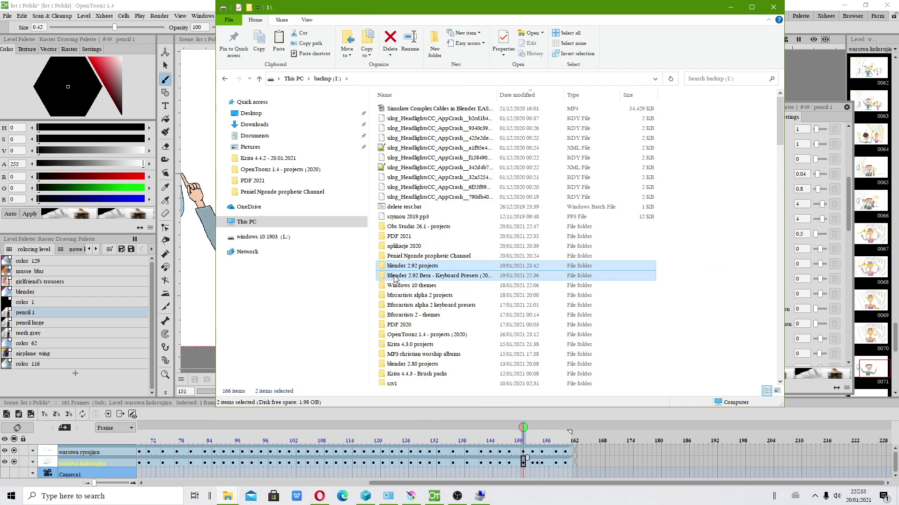
{"action": "right_click", "coordinate": [393, 275]}
{"action": "key", "text": "Escape"}
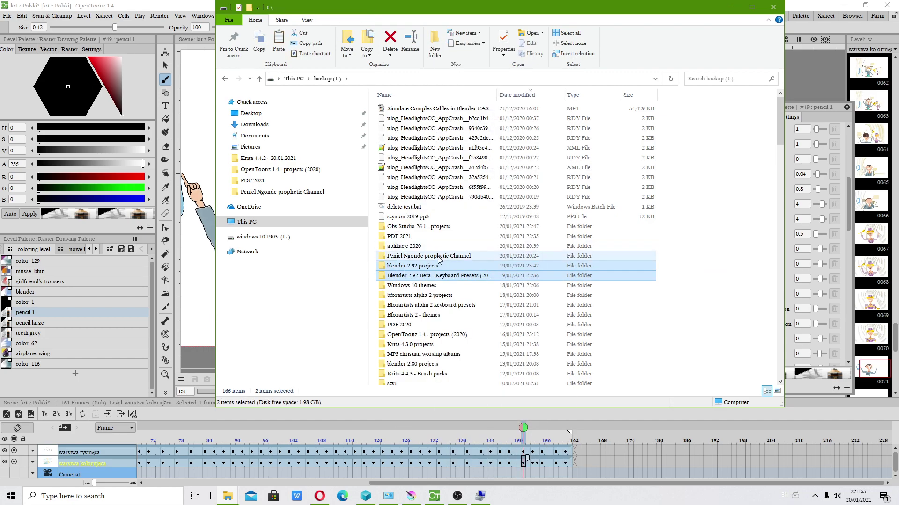
Open the blender 2.92 projects folder on the backup drive and sort its contents by date
{"action": "left_click", "coordinate": [427, 266]}
{"action": "double_click", "coordinate": [426, 267]}
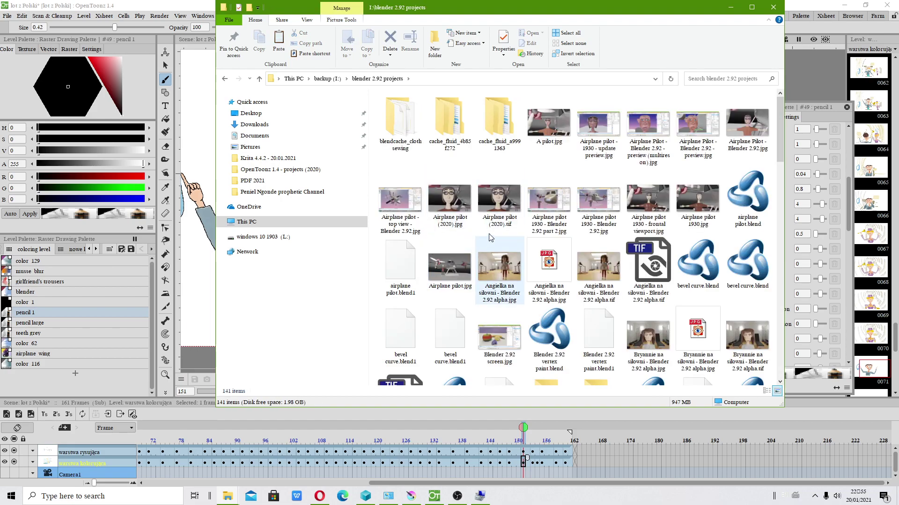
{"action": "right_click", "coordinate": [519, 160]}
{"action": "mouse_move", "coordinate": [543, 195]}
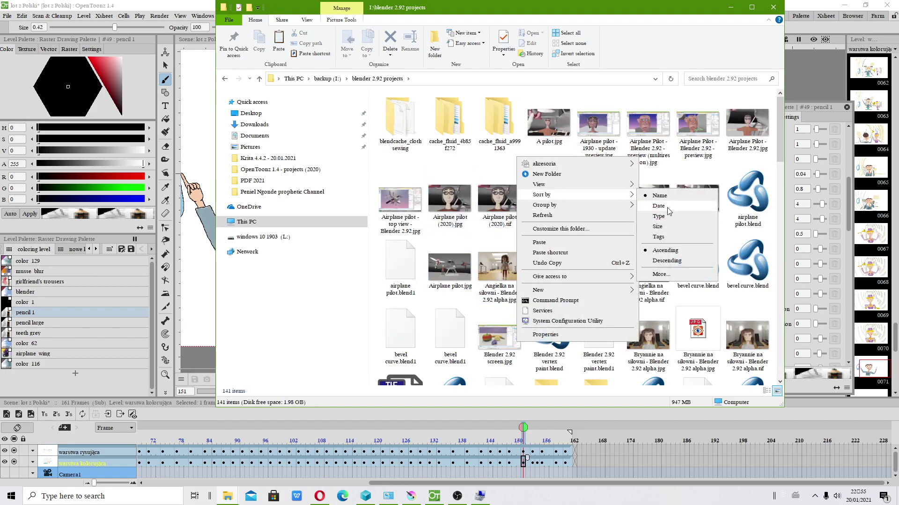
{"action": "left_click", "coordinate": [669, 209]}
View fruits.jpg, A pilot.jpg and Blender 2.92 screen.jpg in the image viewer, closing each one after viewing
{"action": "double_click", "coordinate": [662, 134]}
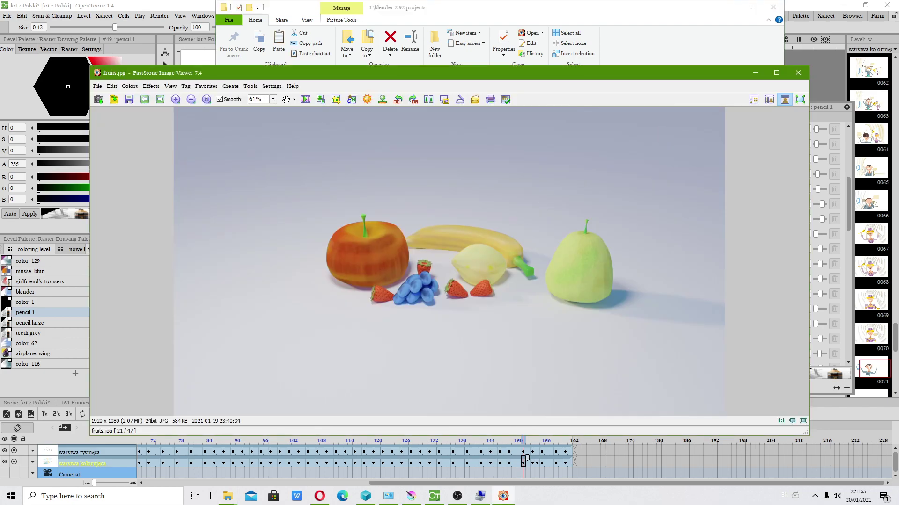
{"action": "mouse_move", "coordinate": [496, 218]}
{"action": "left_mouse_down"}
{"action": "mouse_move", "coordinate": [508, 240]}
{"action": "mouse_move", "coordinate": [566, 249]}
{"action": "mouse_move", "coordinate": [496, 218]}
{"action": "left_mouse_up"}
{"action": "left_click", "coordinate": [176, 100]}
{"action": "left_click", "coordinate": [176, 100]}
{"action": "left_click", "coordinate": [798, 72]}
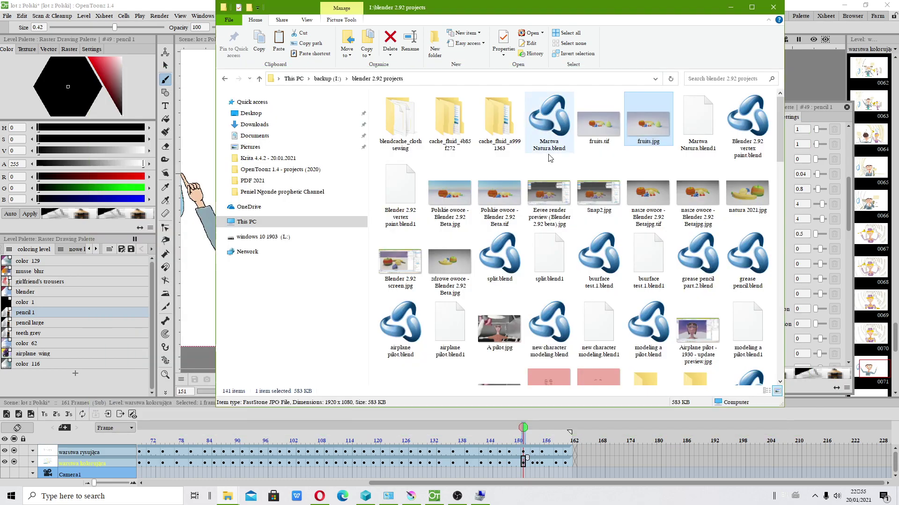
{"action": "double_click", "coordinate": [511, 339]}
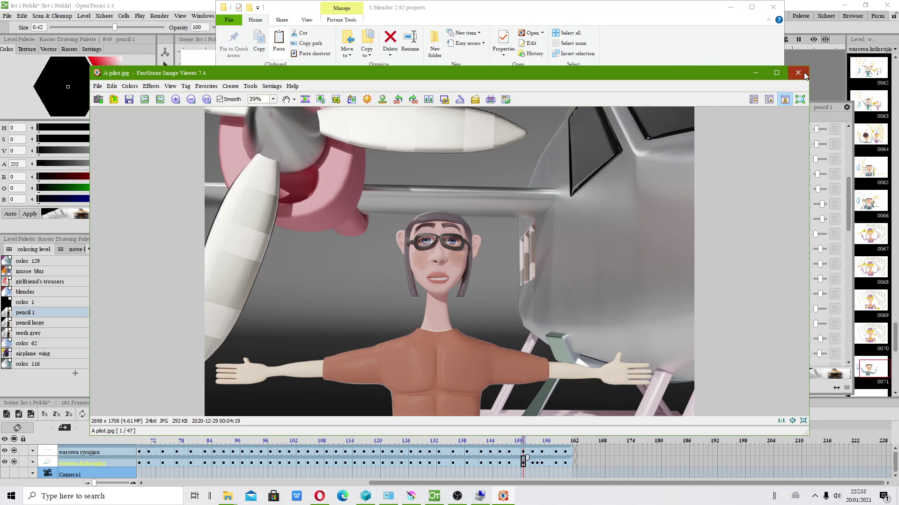
{"action": "left_click", "coordinate": [799, 73]}
{"action": "double_click", "coordinate": [412, 263]}
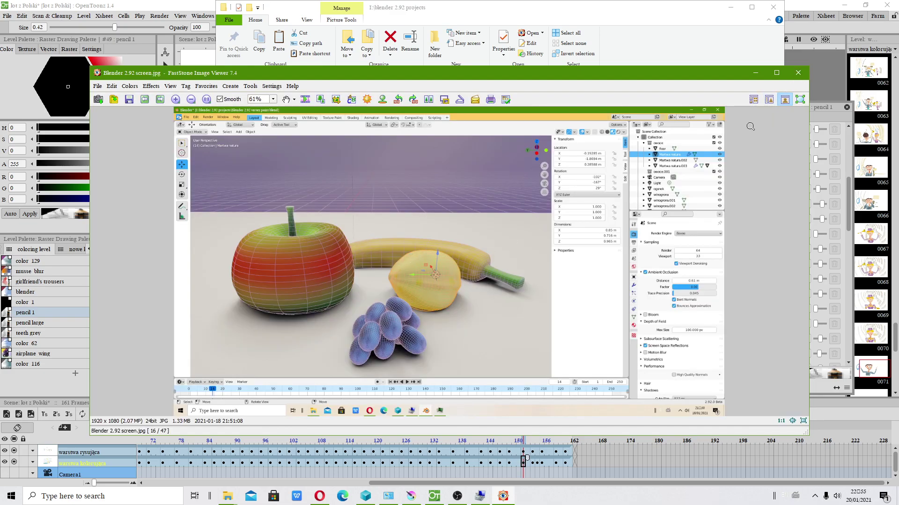
{"action": "left_click", "coordinate": [798, 72]}
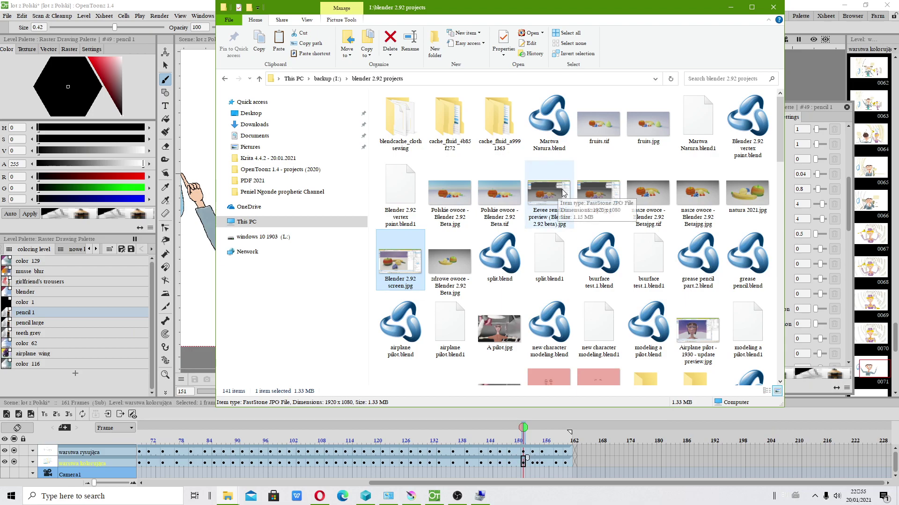
Copy the blender 2.92 projects and Blender 2.92 Beta - Keyboard Presets folders from backup (I:) to the L: drive, using Explorer for the transfer
{"action": "left_click", "coordinate": [328, 79]}
{"action": "left_click", "coordinate": [411, 279], "text": "ctrl"}
{"action": "right_click", "coordinate": [411, 280]}
{"action": "key", "text": "Escape"}
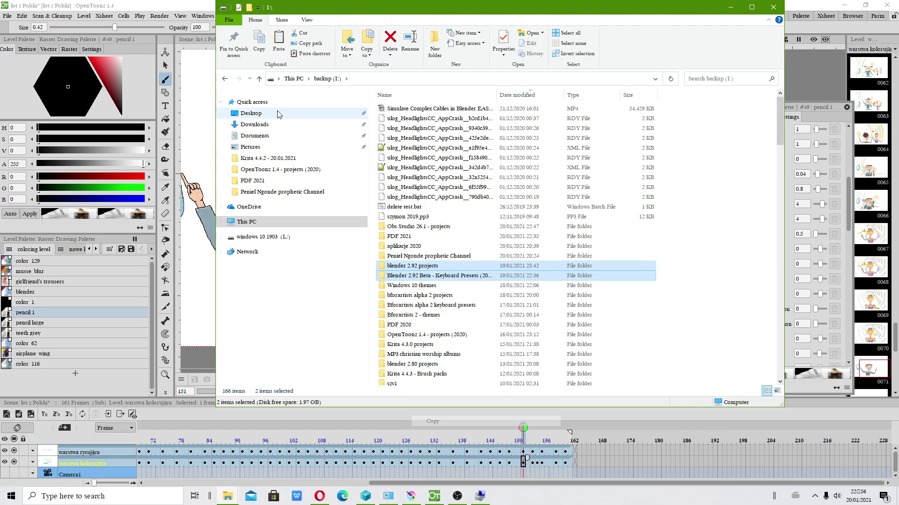
{"action": "left_click", "coordinate": [293, 78]}
{"action": "double_click", "coordinate": [655, 259]}
{"action": "right_click", "coordinate": [662, 212]}
{"action": "left_click", "coordinate": [683, 296]}
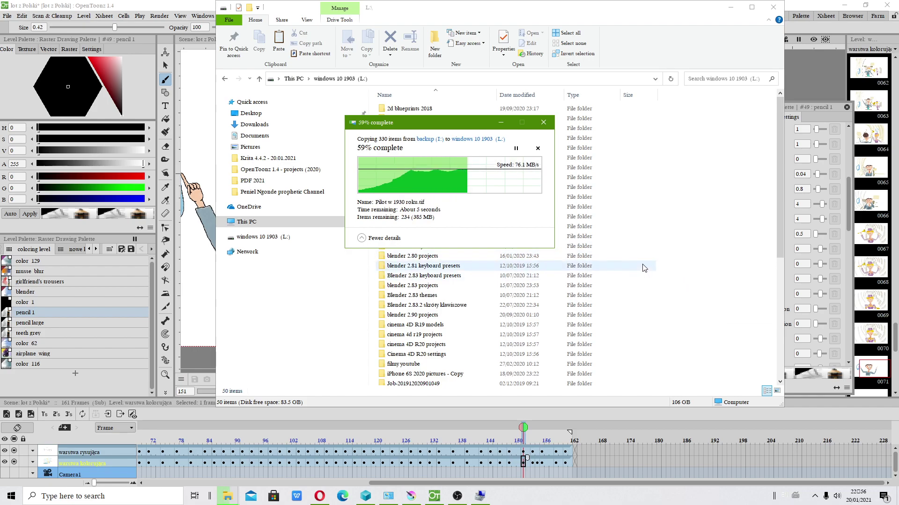
Switch to Computer Management and check the available actions for the USB Root Hub (USB 3.0) device
{"action": "key", "text": "alt+Tab"}
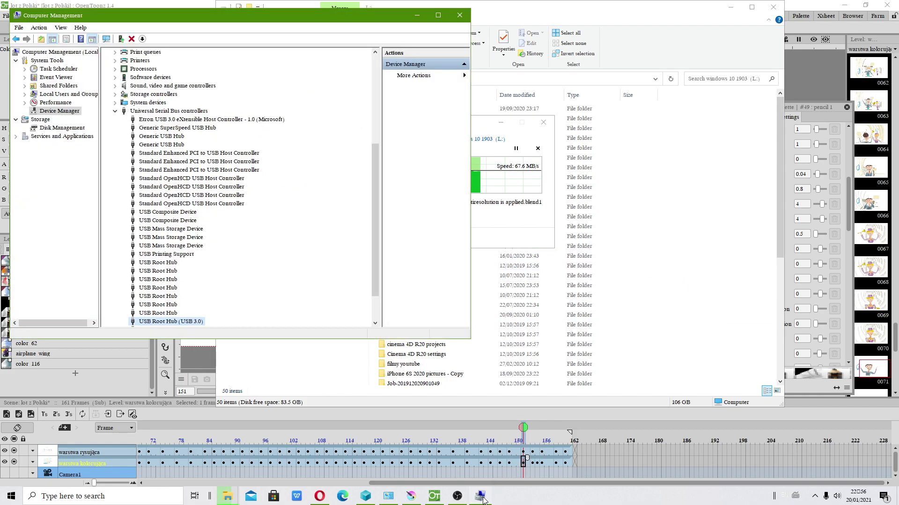
{"action": "right_click", "coordinate": [187, 323]}
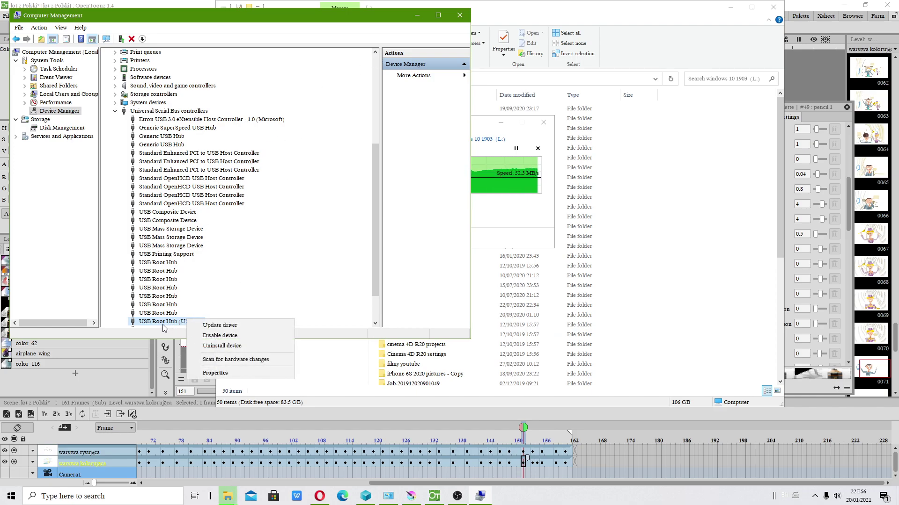
{"action": "left_click", "coordinate": [328, 337]}
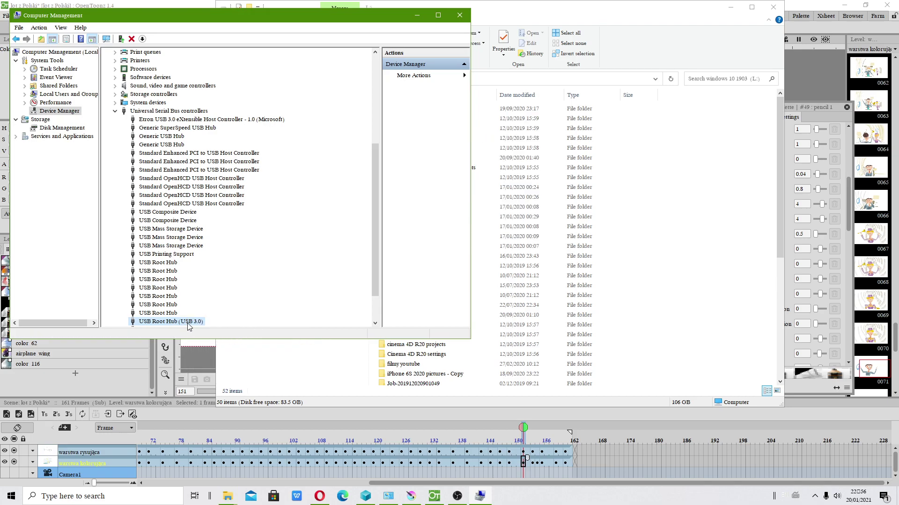
{"action": "right_click", "coordinate": [189, 326]}
{"action": "left_click", "coordinate": [176, 203]}
{"action": "scroll", "coordinate": [161, 172], "scroll_direction": "up", "scroll_amount": 4}
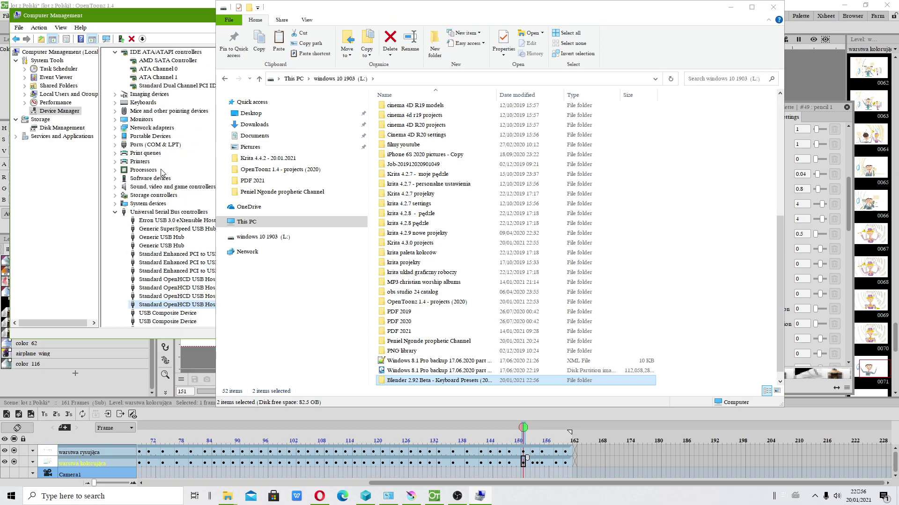
Bring Computer Management to the front and minimize the Explorer window showing the L: drive
{"action": "left_click", "coordinate": [190, 17]}
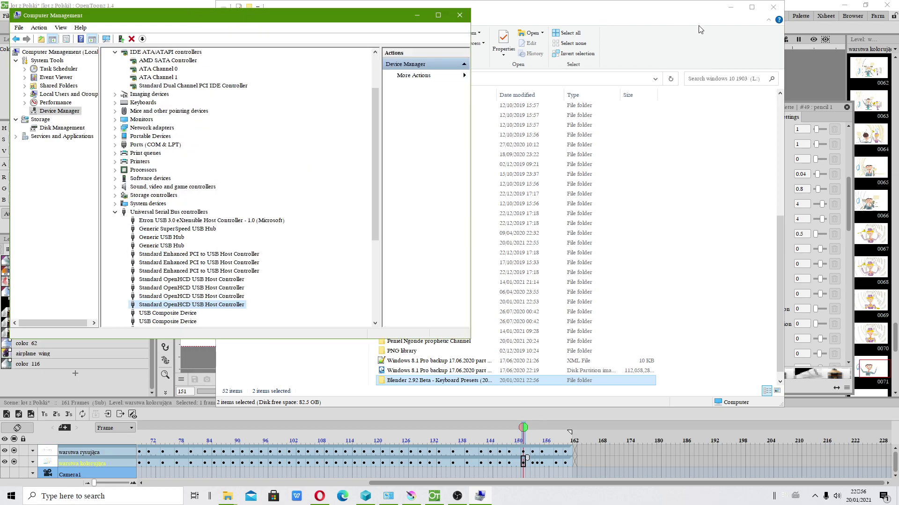
{"action": "left_click", "coordinate": [730, 8]}
{"action": "scroll", "coordinate": [184, 148], "scroll_direction": "up", "scroll_amount": 3}
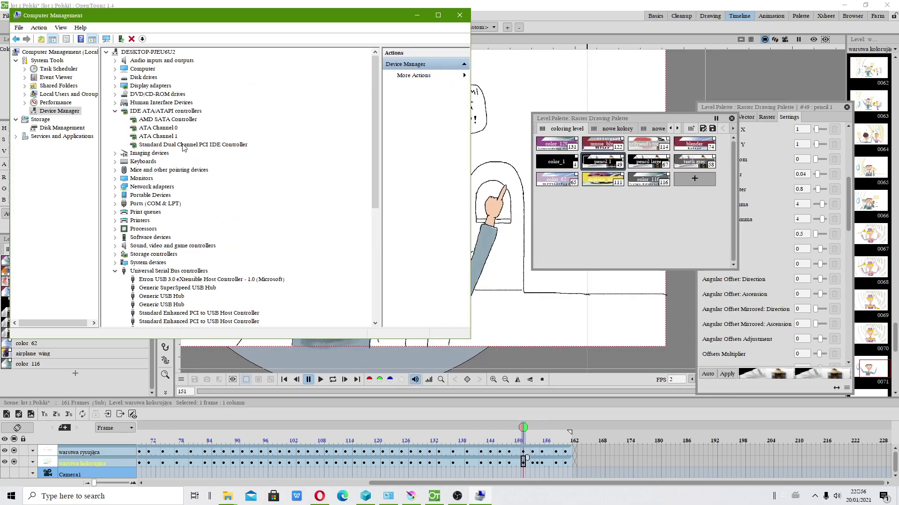
Expand Human Interface Devices and view the events in the HID-compliant consumer control device's properties, closing them after viewing
{"action": "left_click", "coordinate": [116, 103]}
{"action": "right_click", "coordinate": [173, 111]}
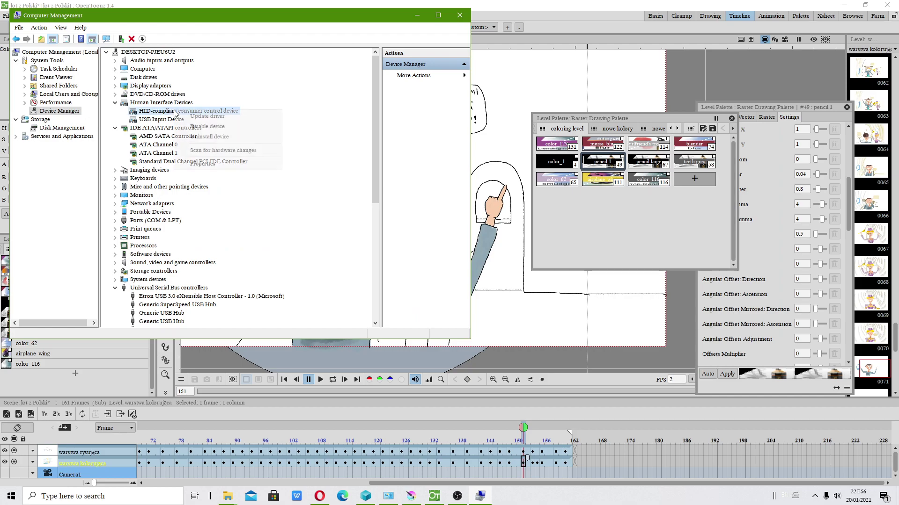
{"action": "left_click", "coordinate": [202, 161]}
{"action": "left_click", "coordinate": [224, 90]}
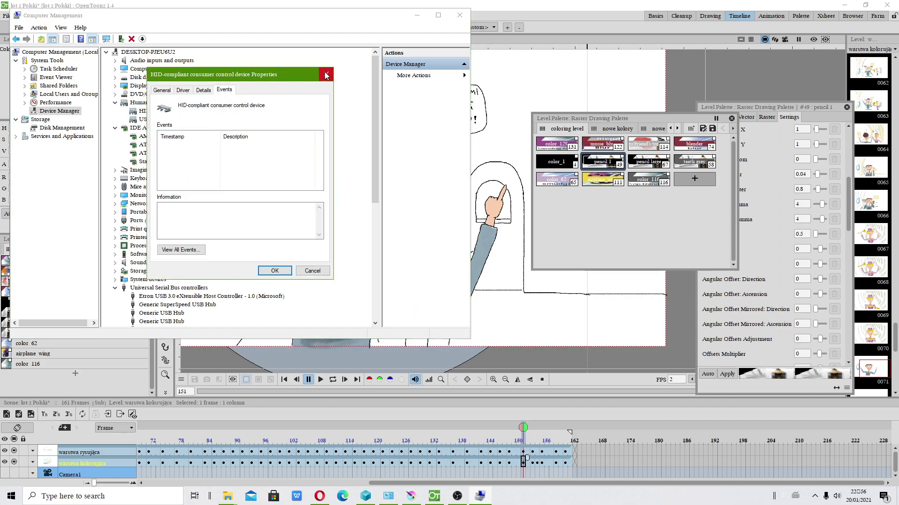
{"action": "left_click", "coordinate": [327, 74]}
View the power management settings of the USB Input Device and close its properties without changing them
{"action": "right_click", "coordinate": [166, 120]}
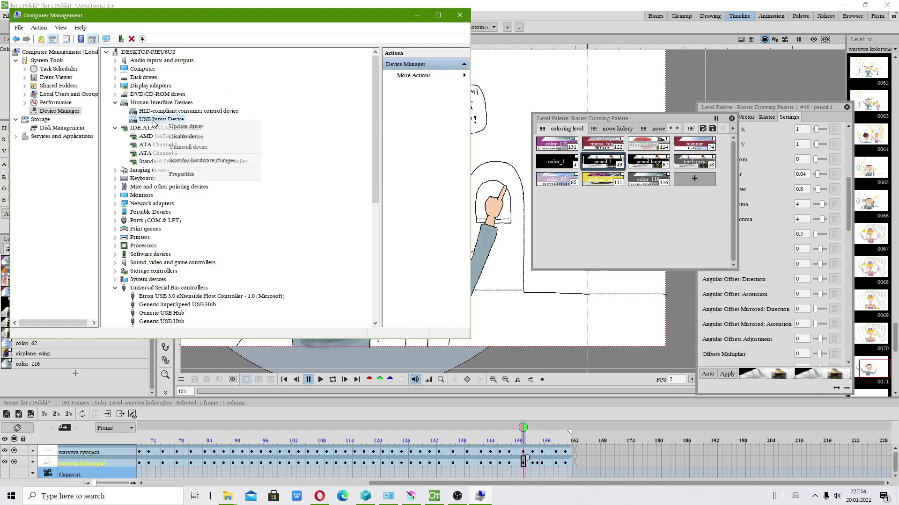
{"action": "left_click", "coordinate": [178, 174]}
{"action": "left_click", "coordinate": [262, 90]}
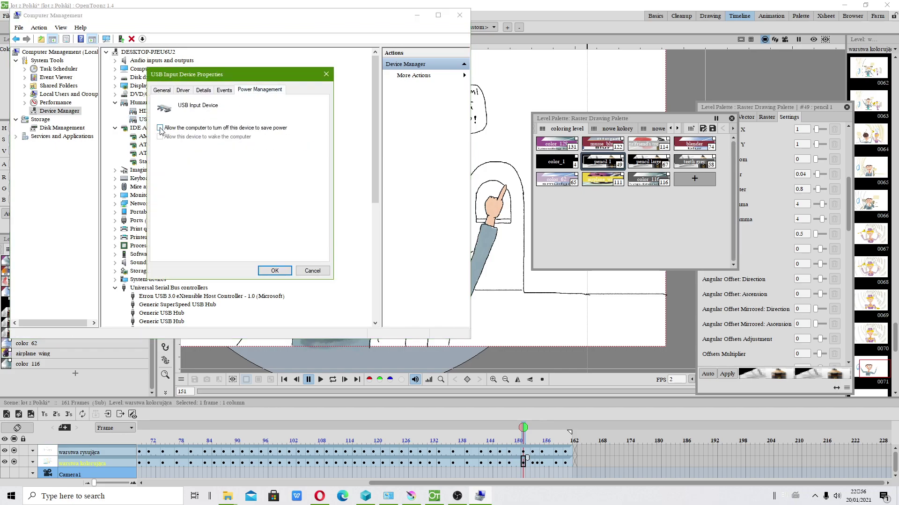
{"action": "left_click", "coordinate": [326, 75]}
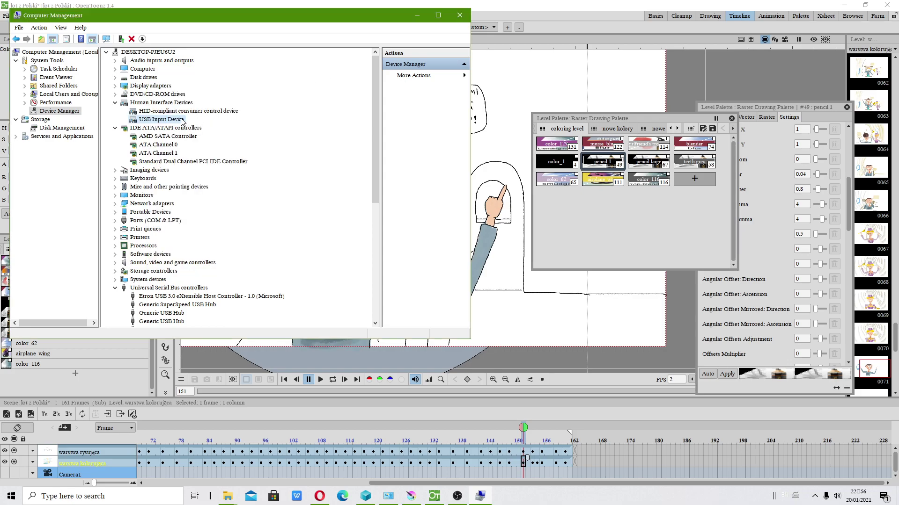
{"action": "left_click", "coordinate": [457, 496]}
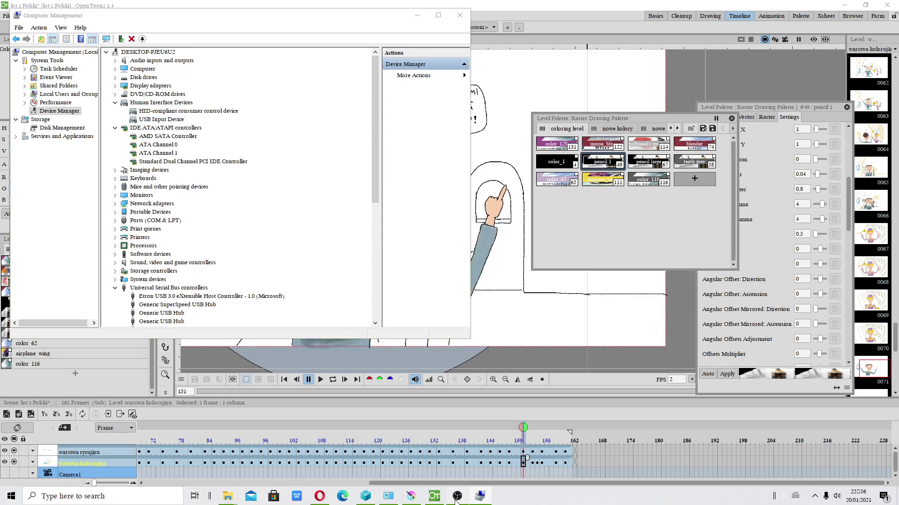